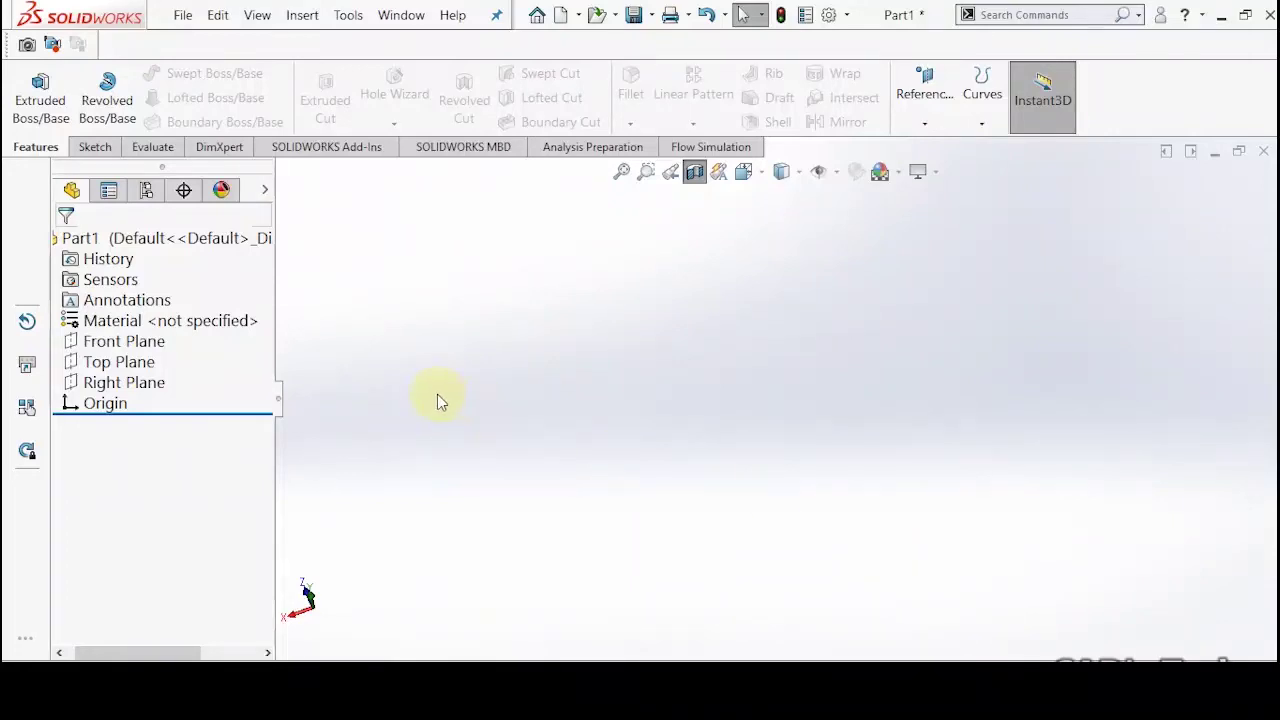
Sketch a center rectangle about the origin on the Front Plane as Sketch7.
left_click(122, 341)
left_click(150, 299)
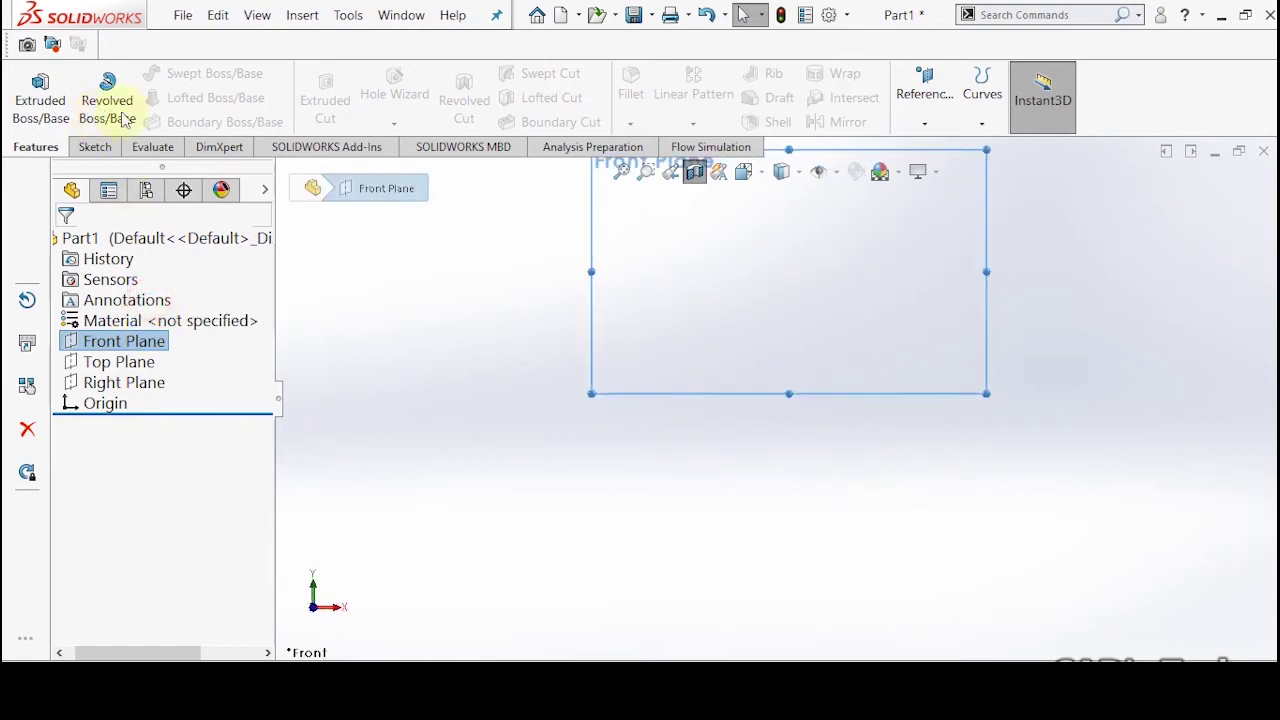
left_click(192, 98)
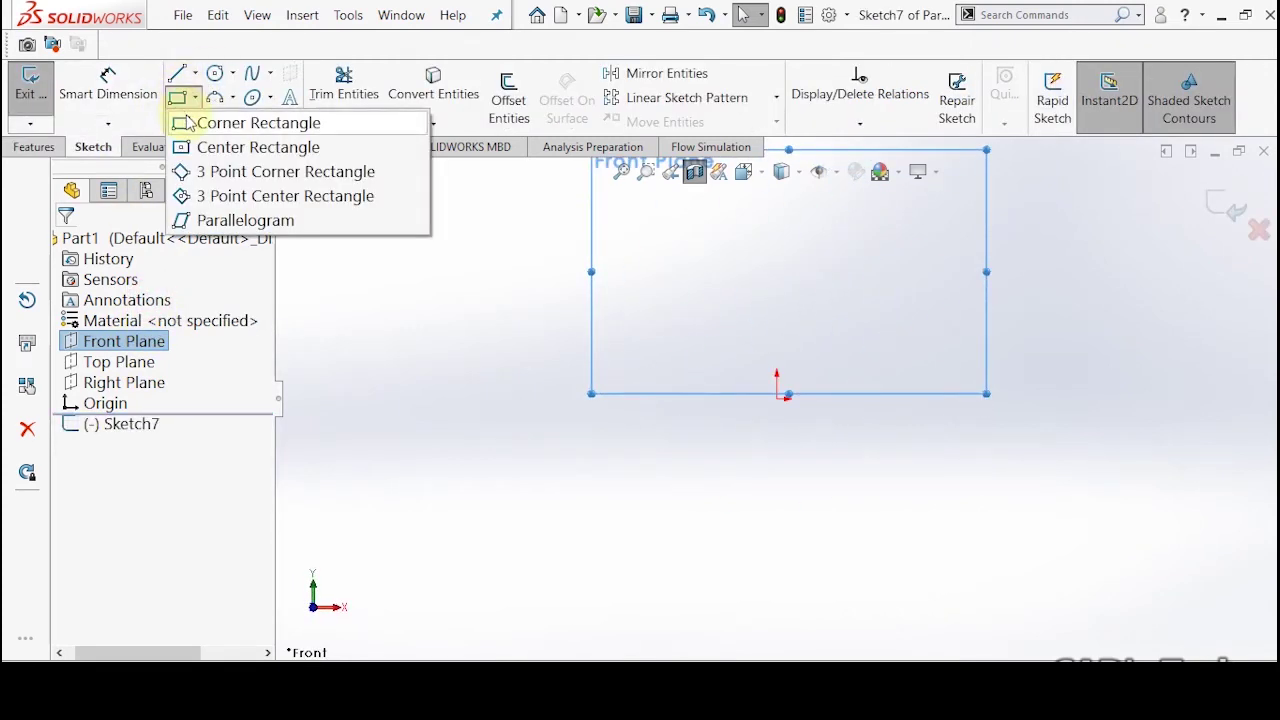
left_click(203, 147)
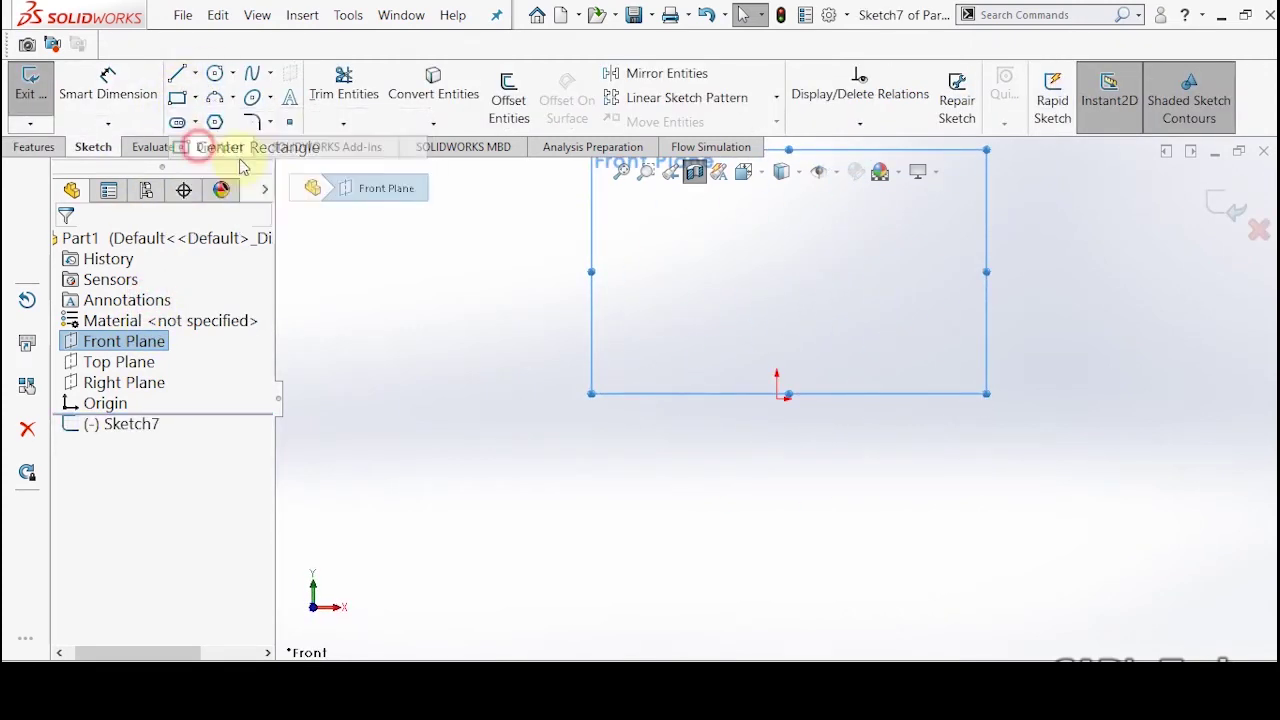
left_click(777, 398)
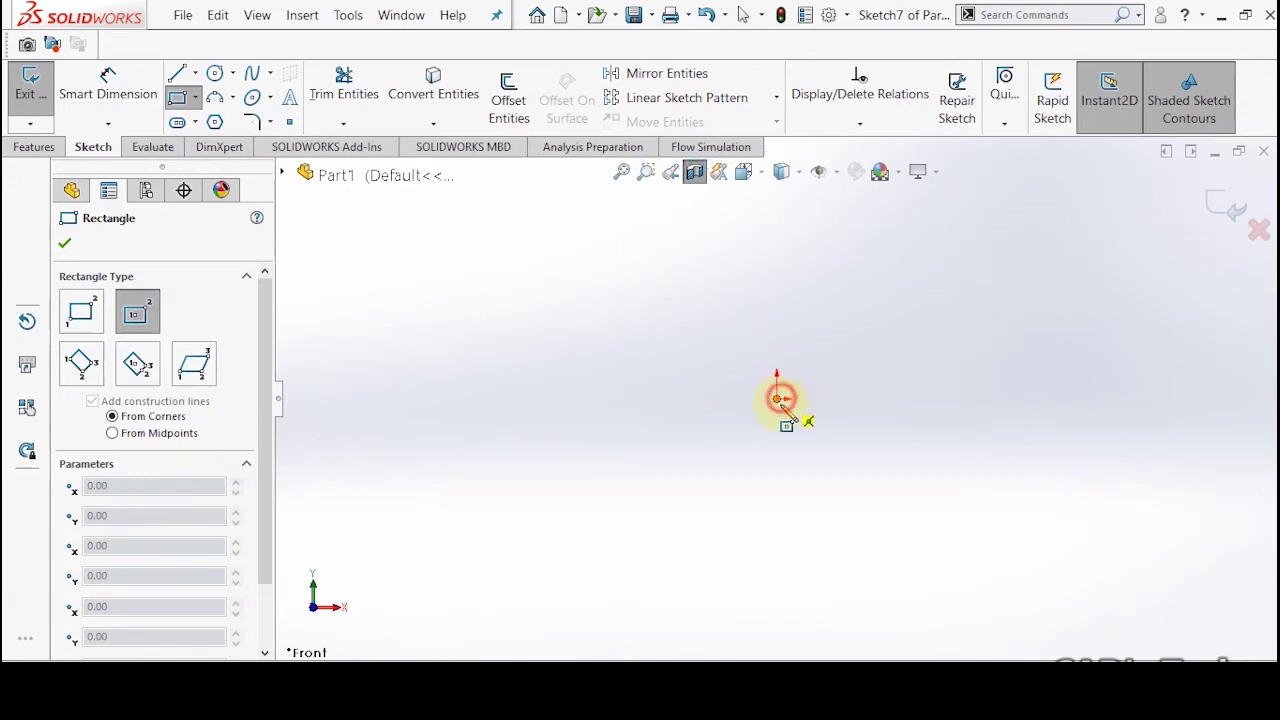
left_click(895, 466)
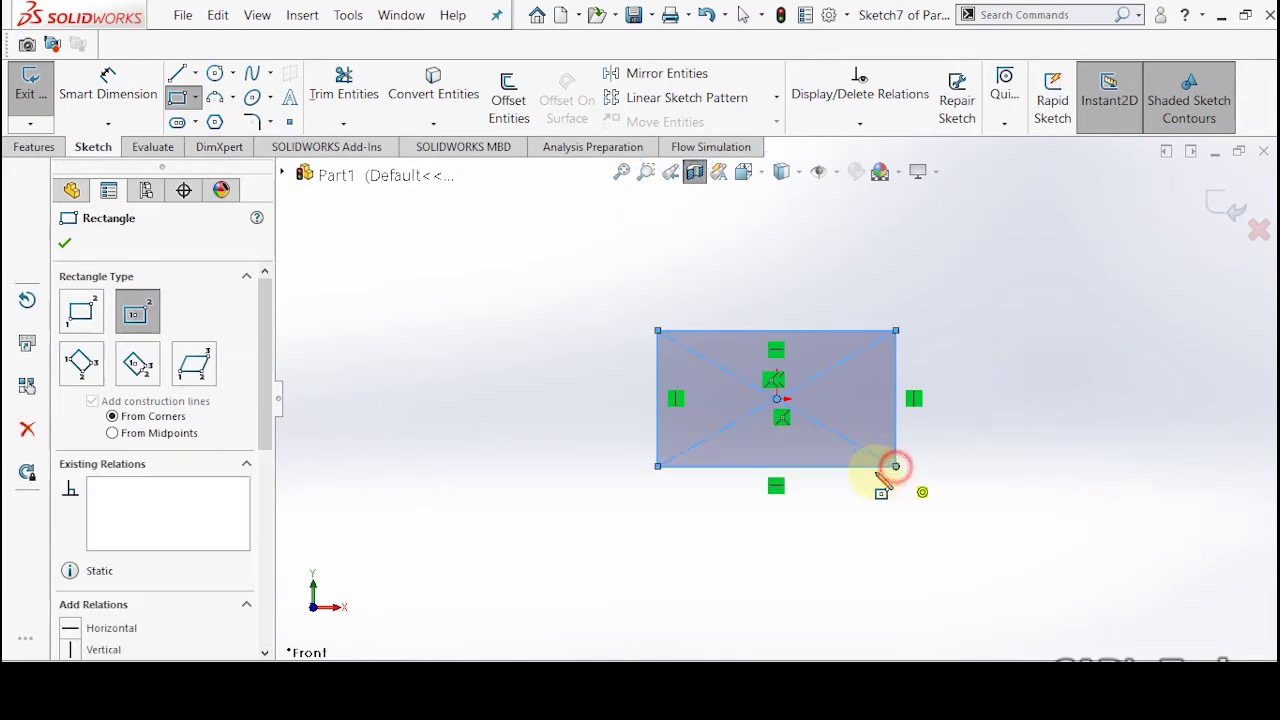
left_click(66, 245)
left_click(195, 97)
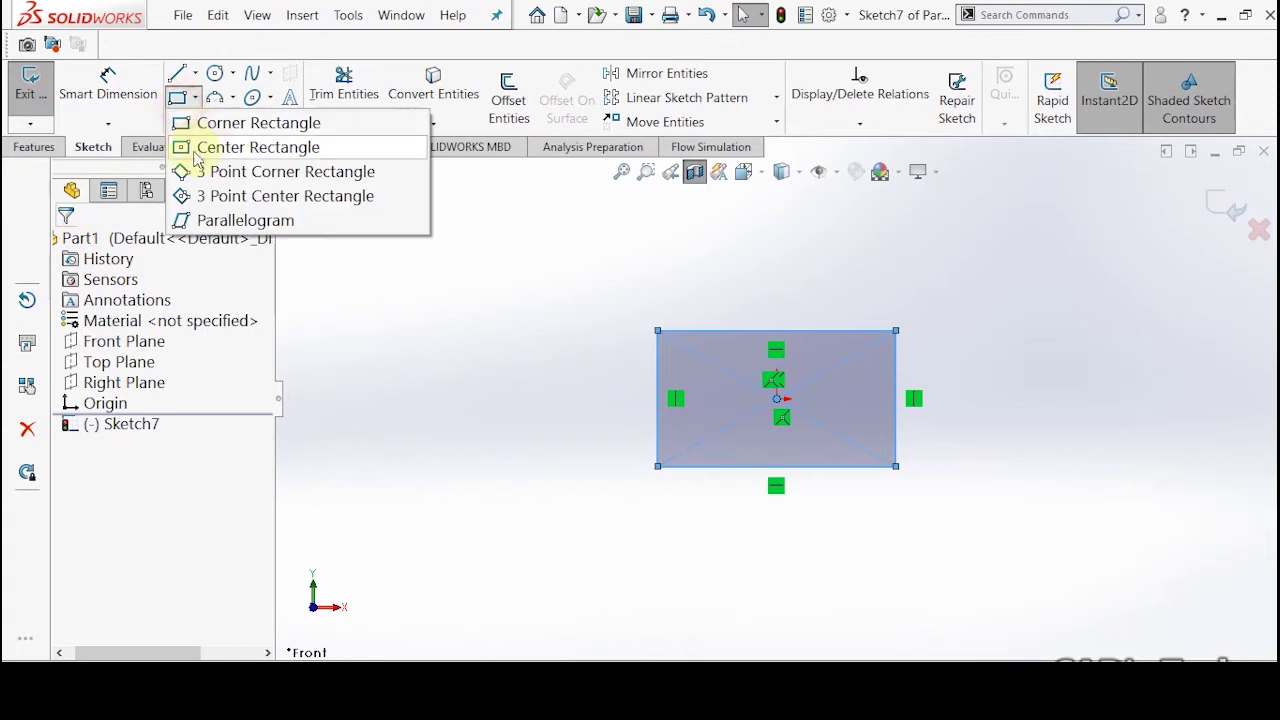
Draw corner rectangles filling the outline's lower-left quarter and its right half.
left_click(203, 128)
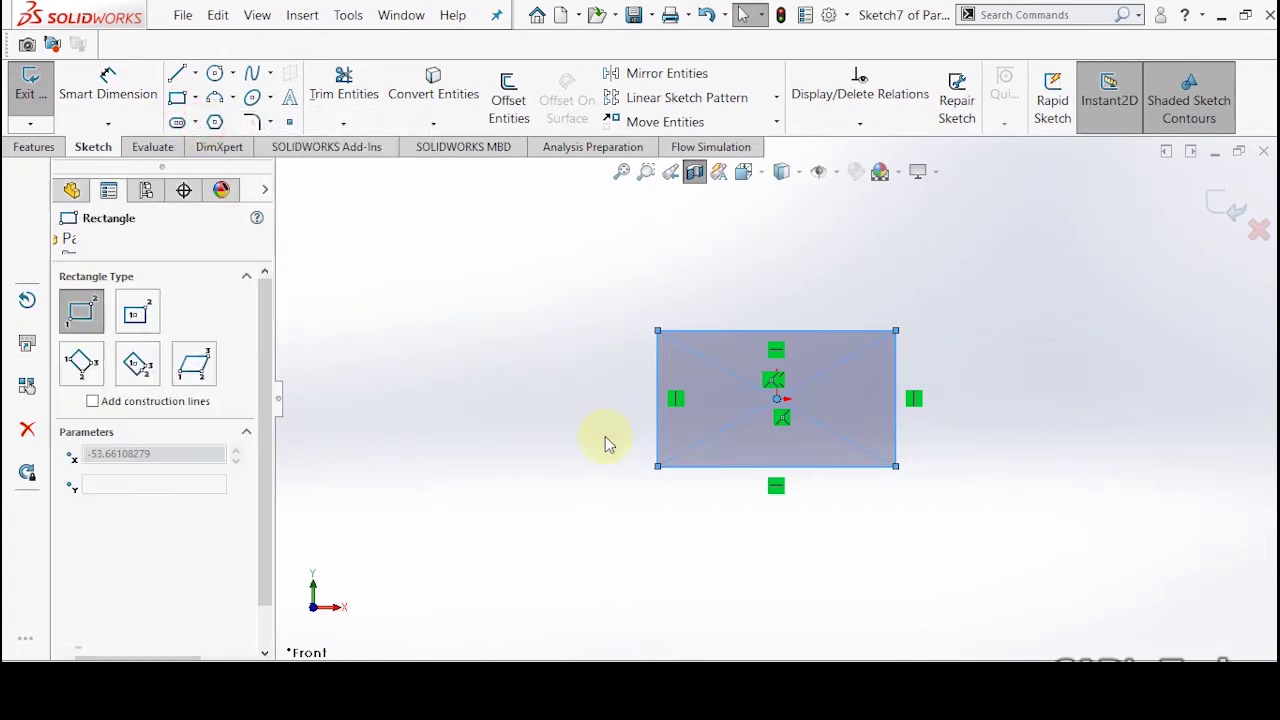
left_click(657, 467)
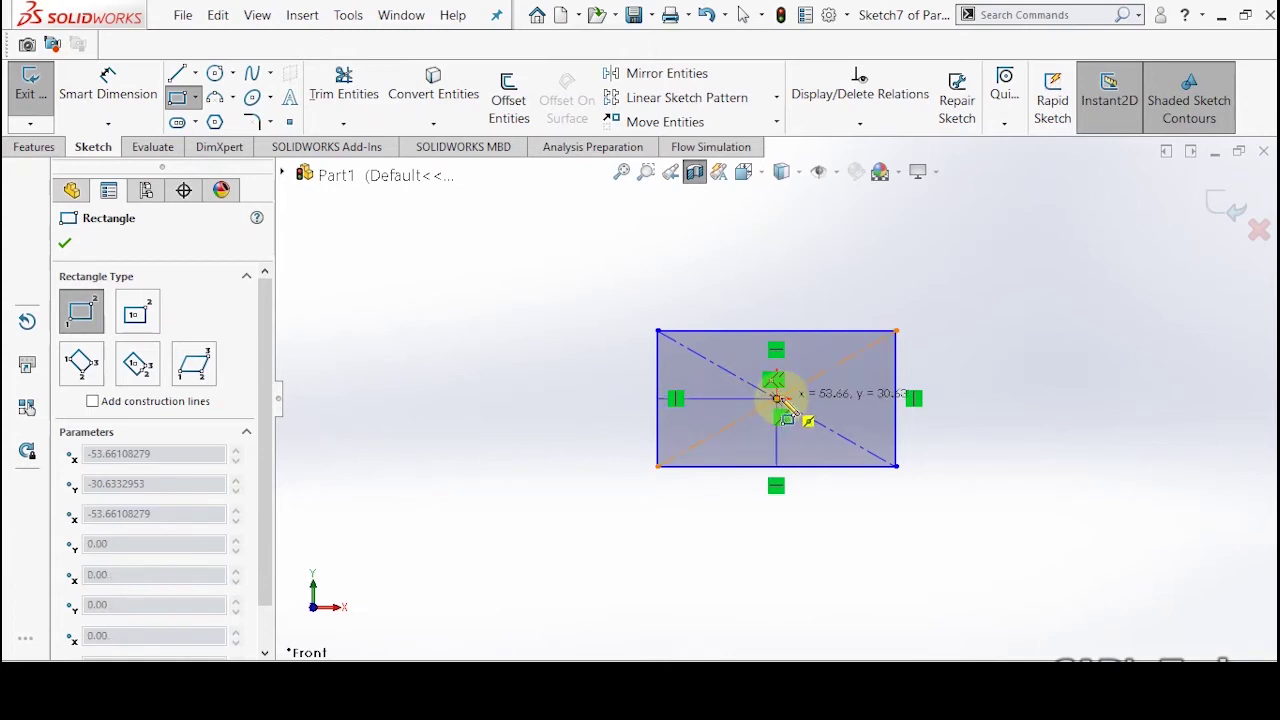
left_click(777, 399)
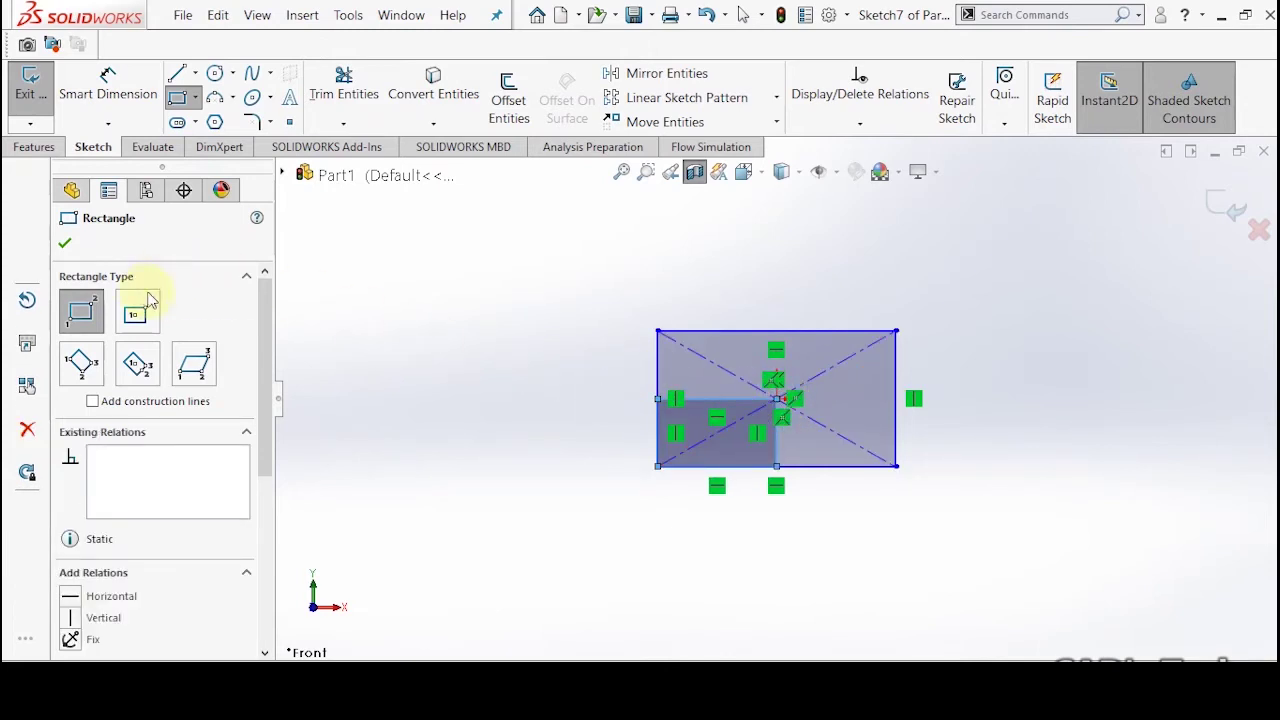
left_click(777, 468)
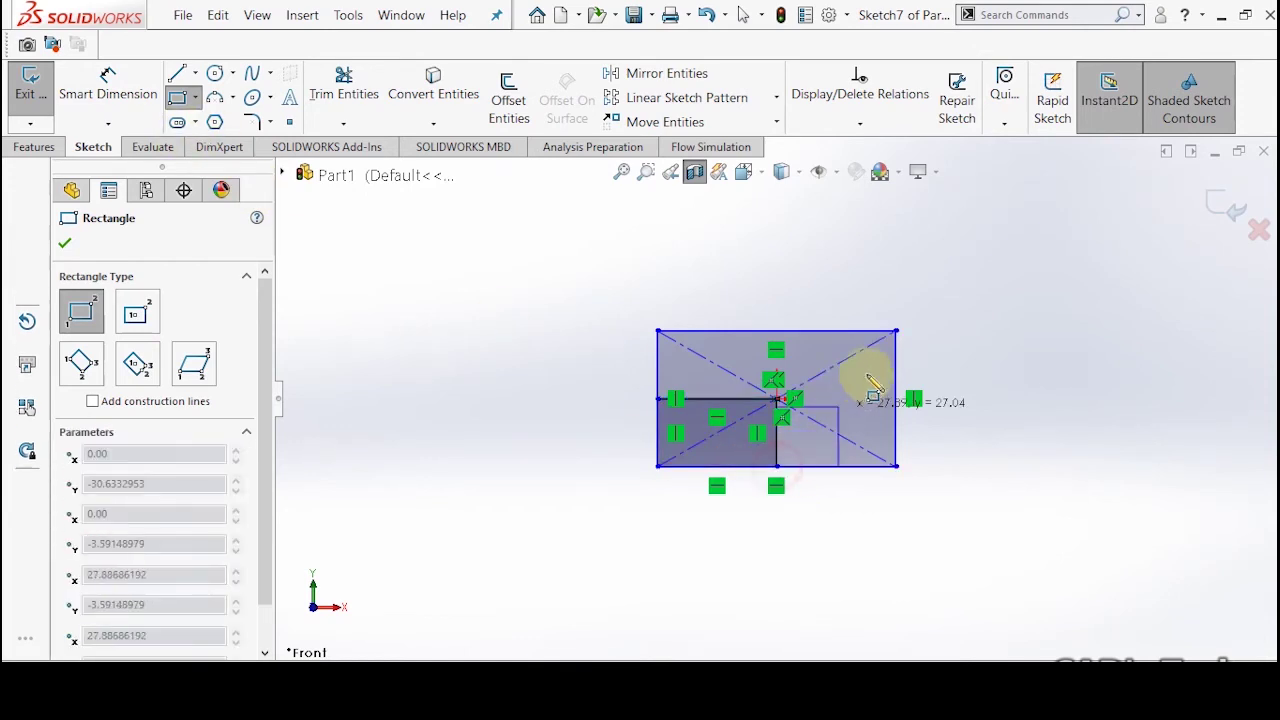
left_click(896, 331)
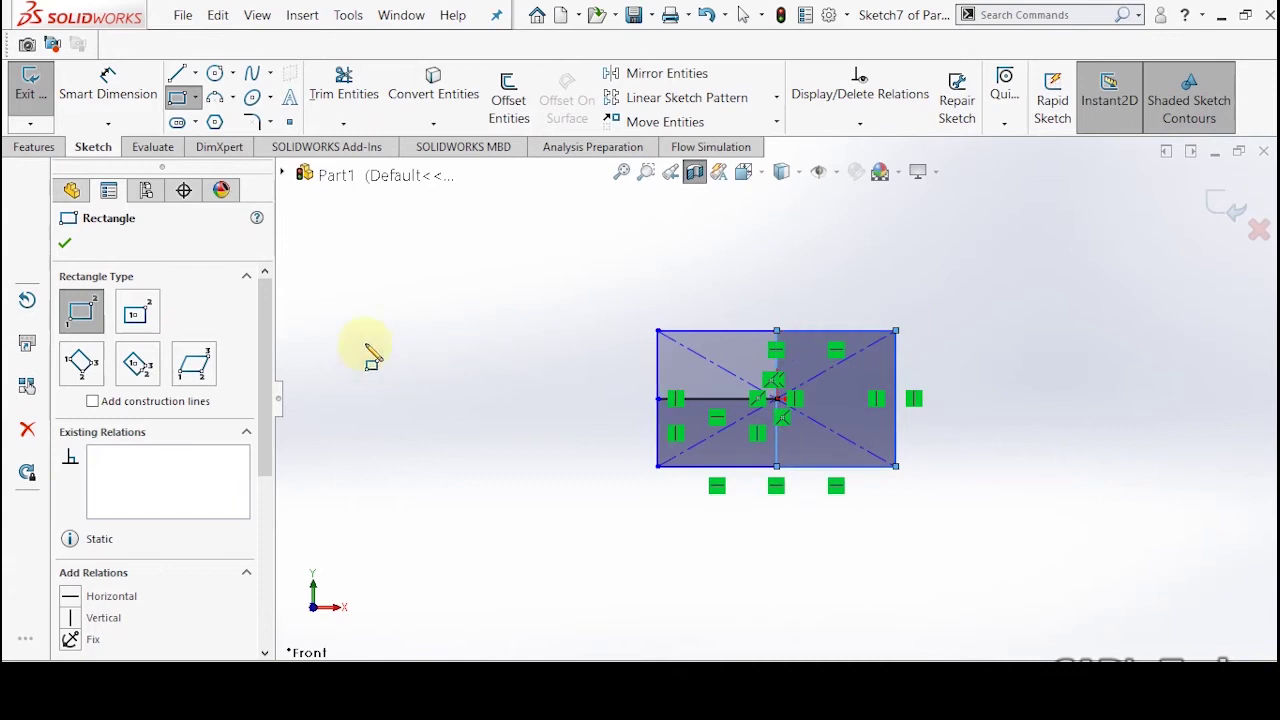
left_click(66, 245)
left_click(34, 149)
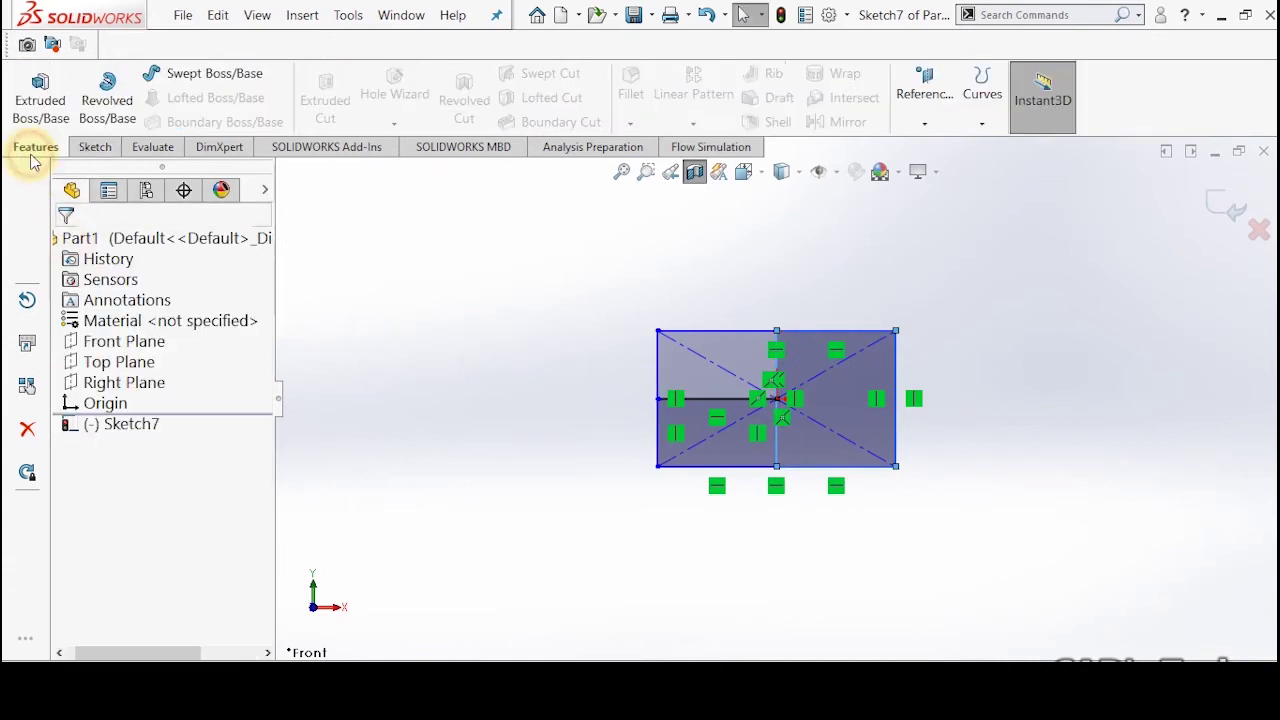
Extrude the lower-left sketch region as a 30 mm blind boss.
left_click(40, 92)
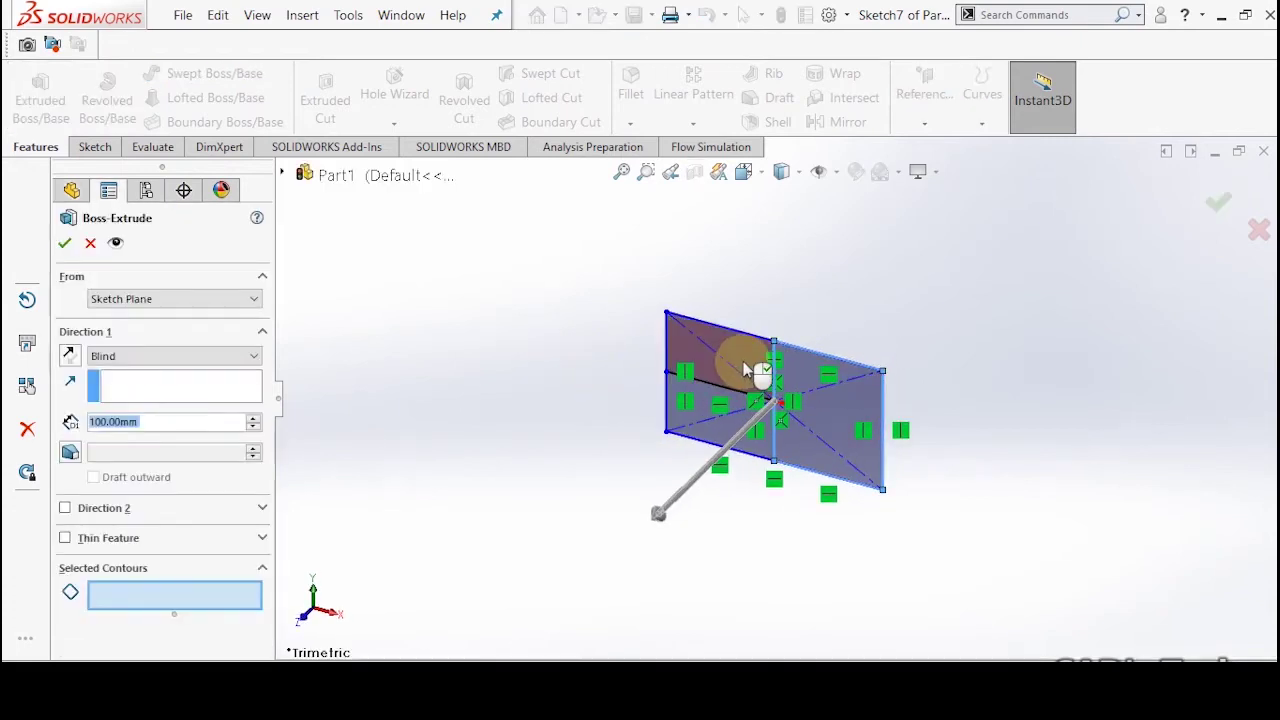
left_click(722, 421)
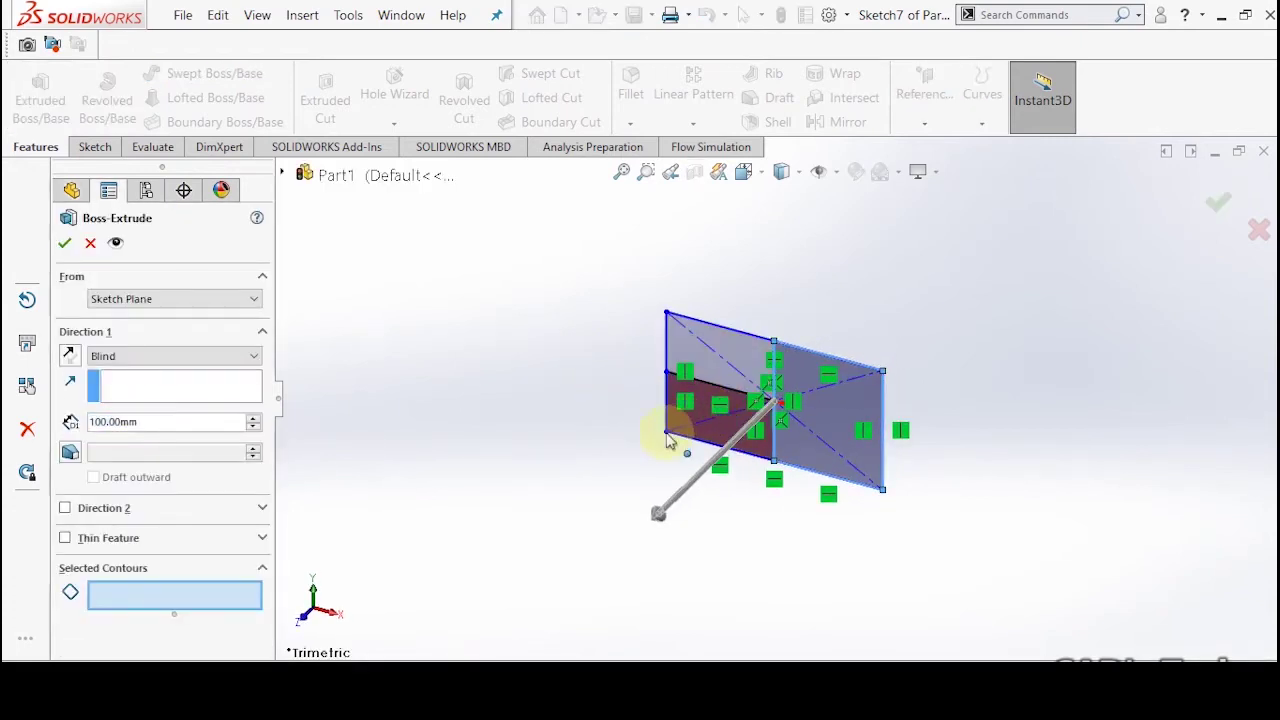
left_click(254, 427)
left_click(254, 427)
left_click(254, 427)
left_click(254, 427)
left_click(254, 427)
left_click(254, 427)
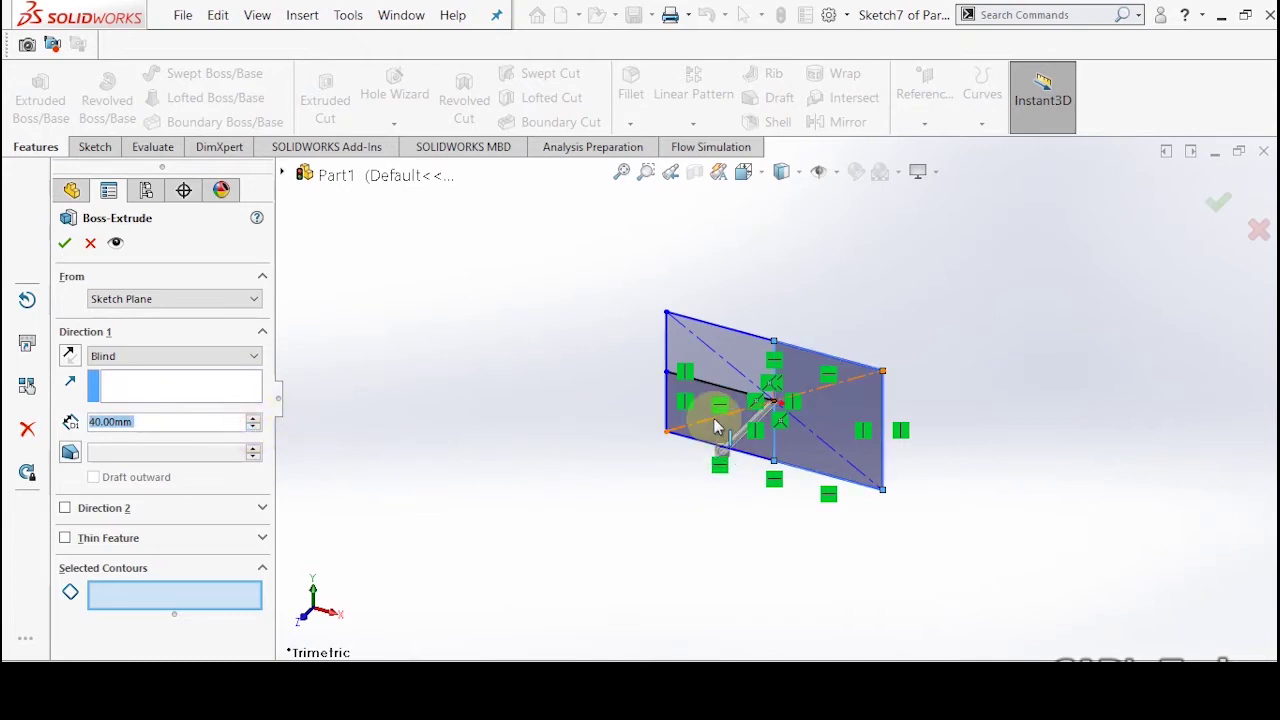
left_click(745, 353)
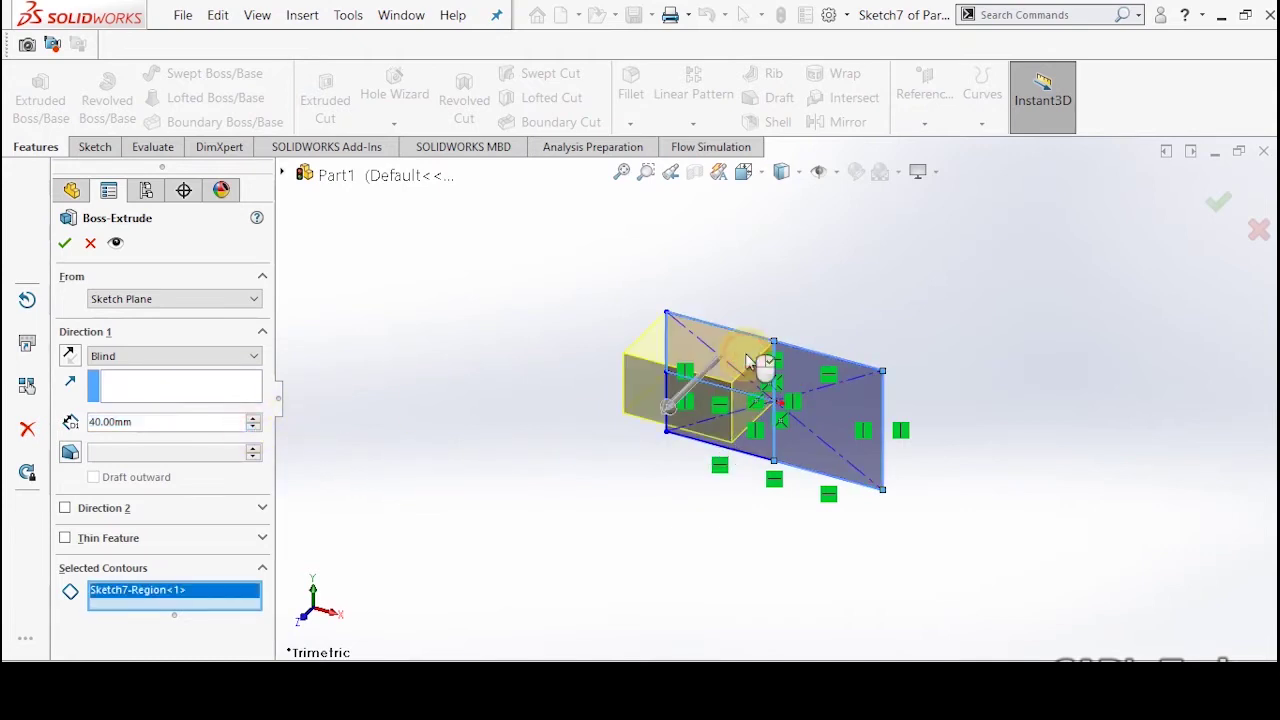
key("Up")
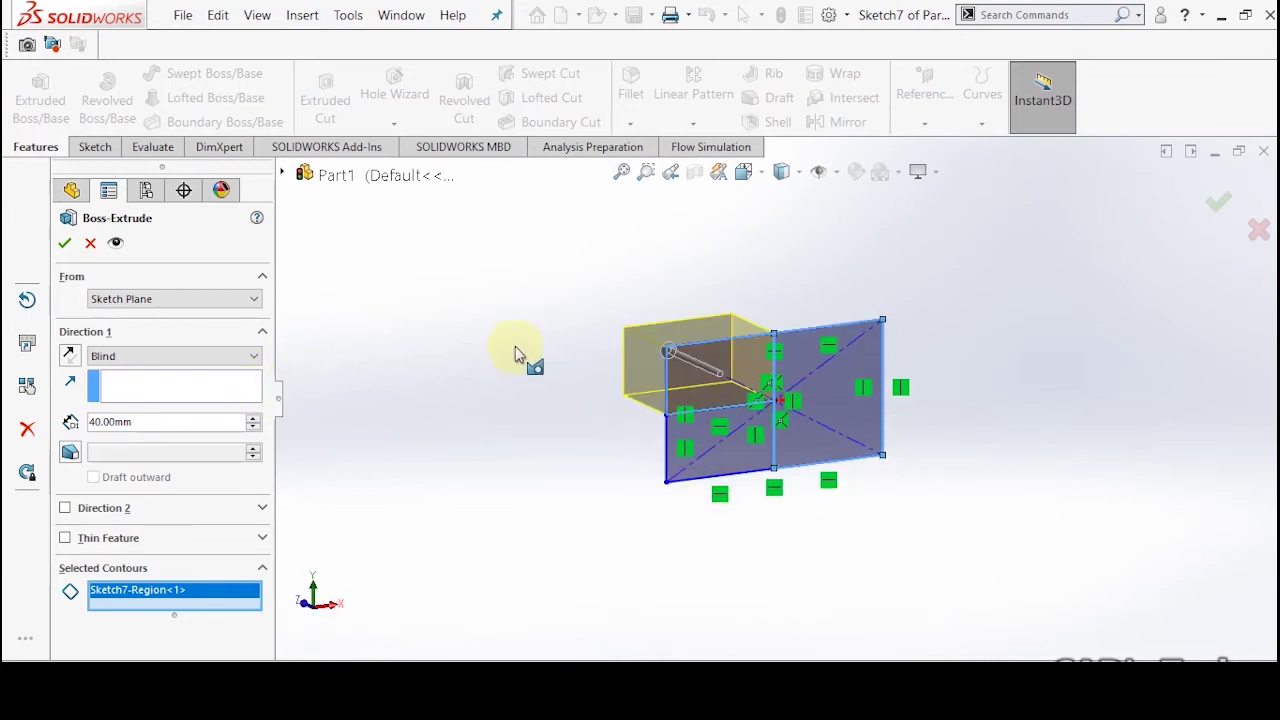
left_click(253, 428)
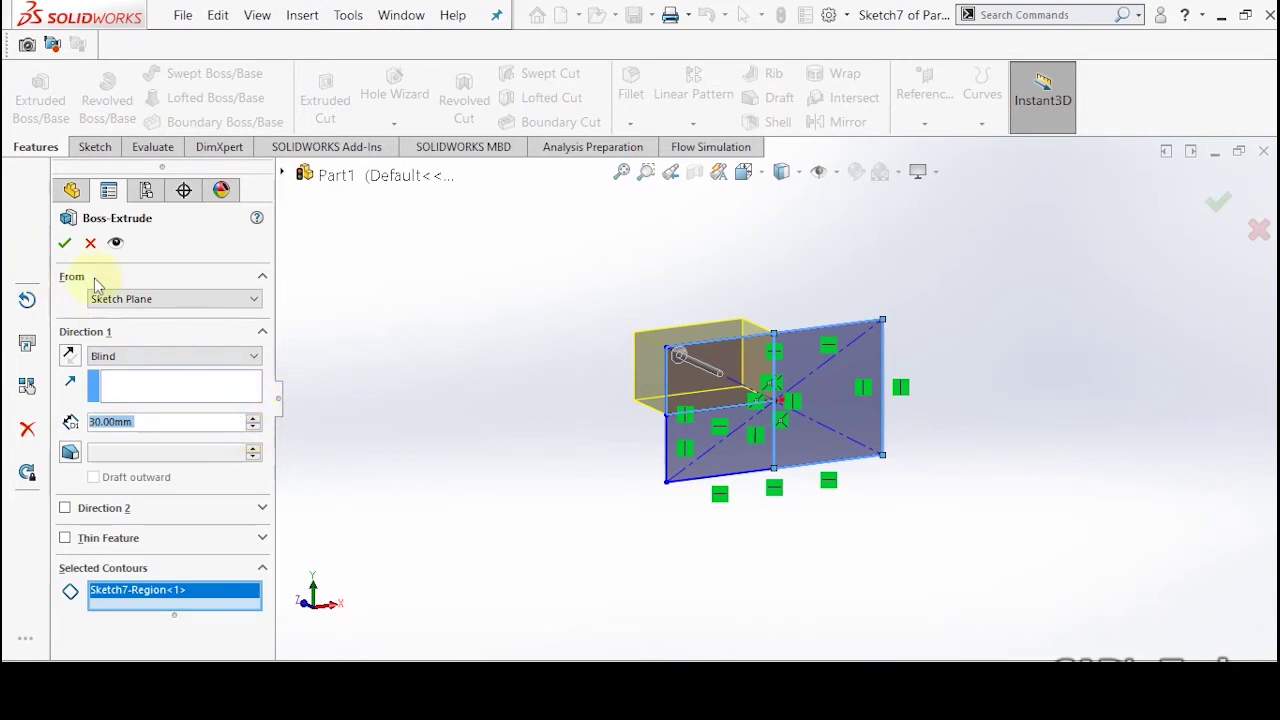
left_click(65, 245)
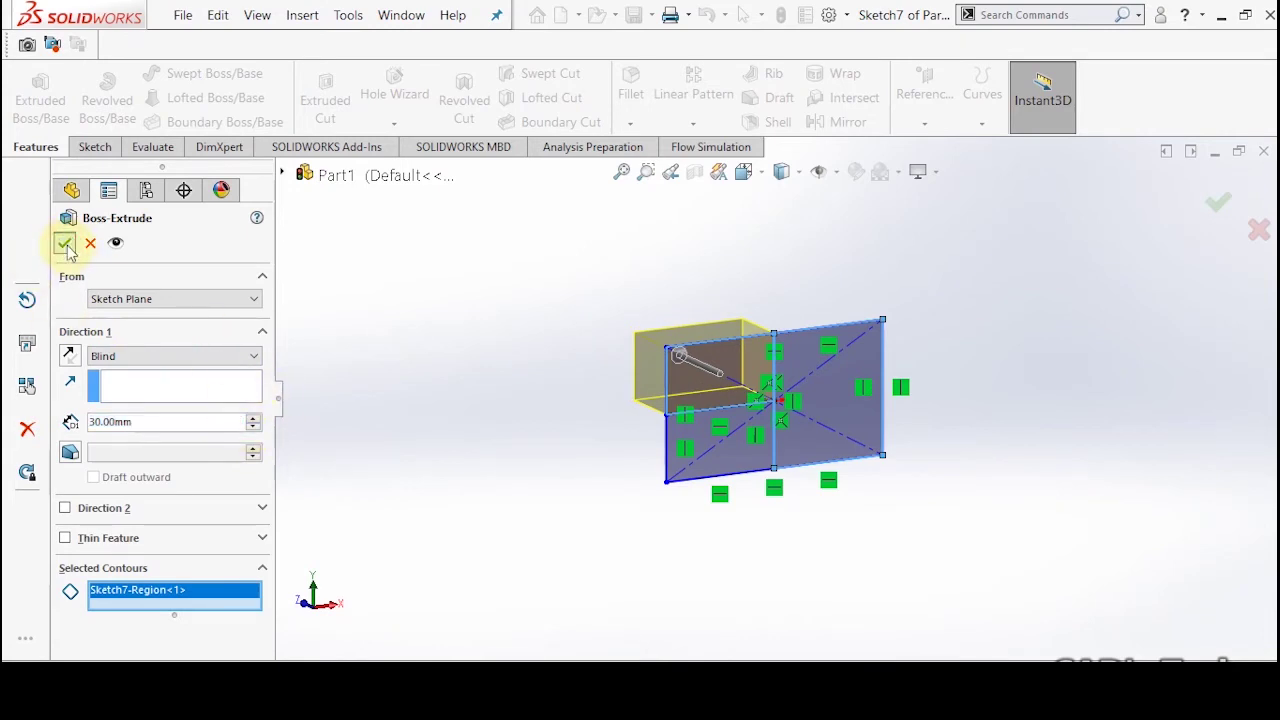
left_click(40, 100)
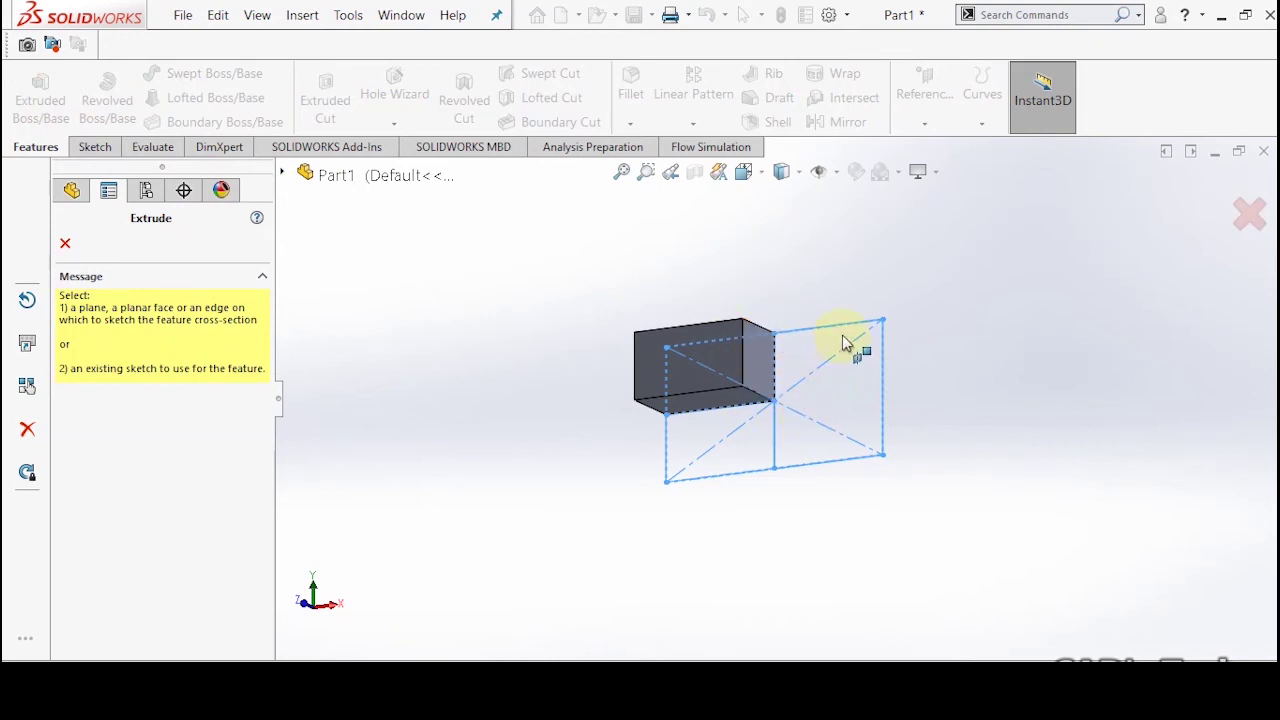
Extrude the right-half region of Sketch7 by 40 mm.
left_click(65, 243)
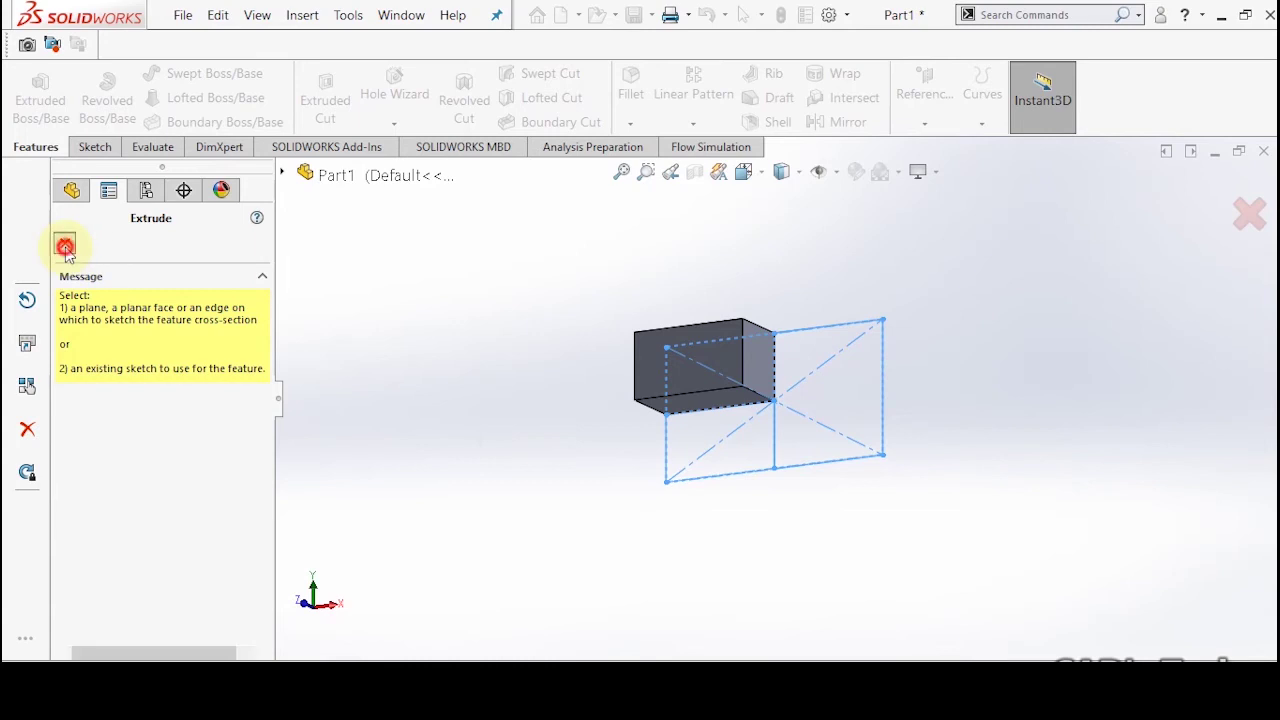
left_click(57, 424)
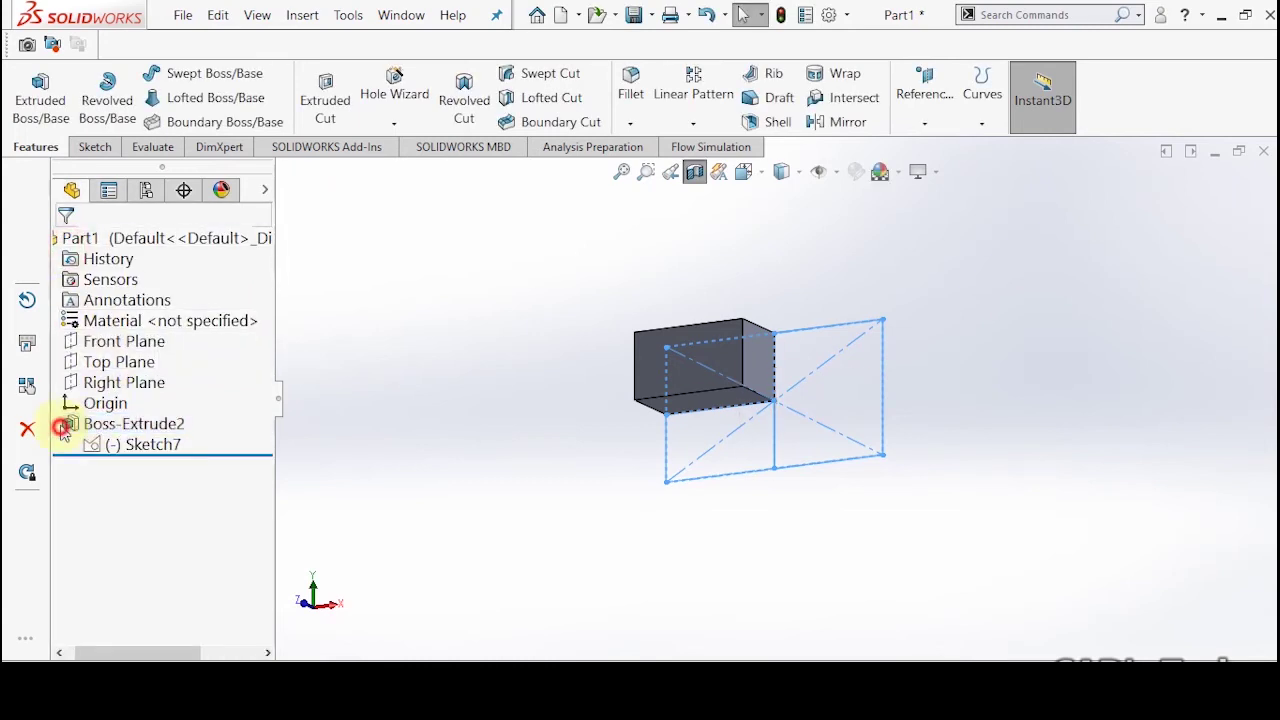
left_click(110, 444)
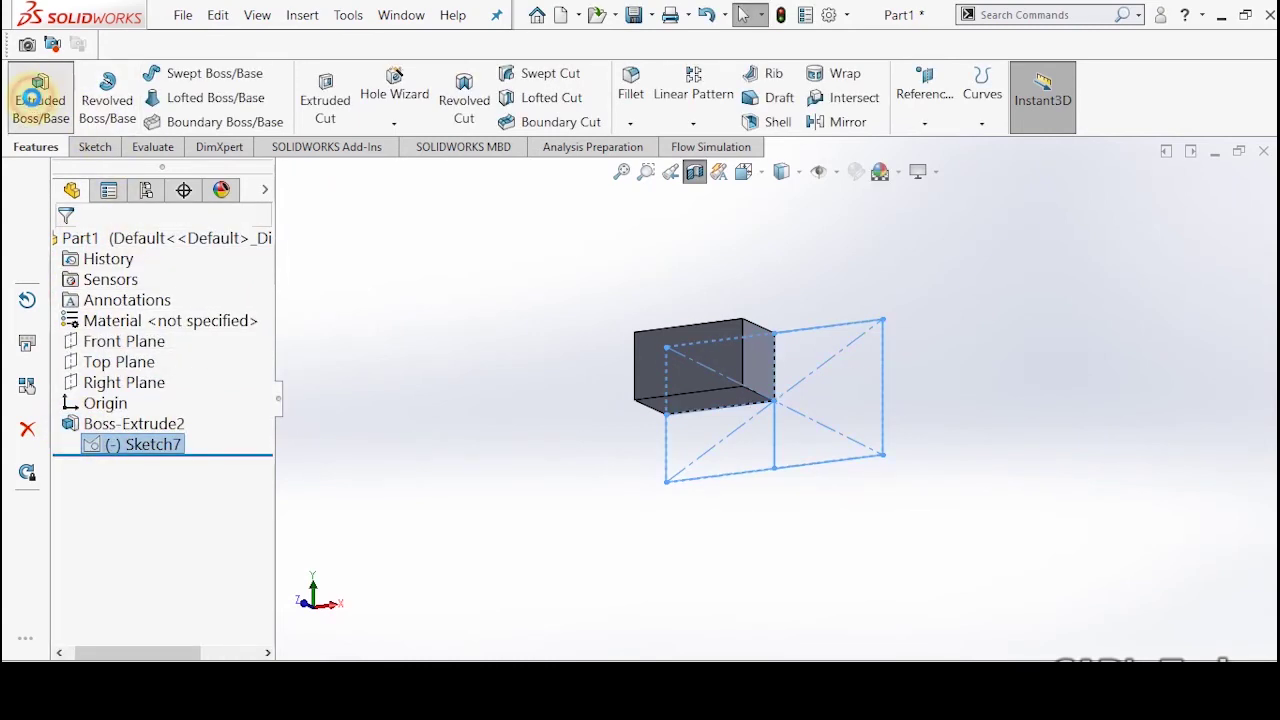
left_click(48, 130)
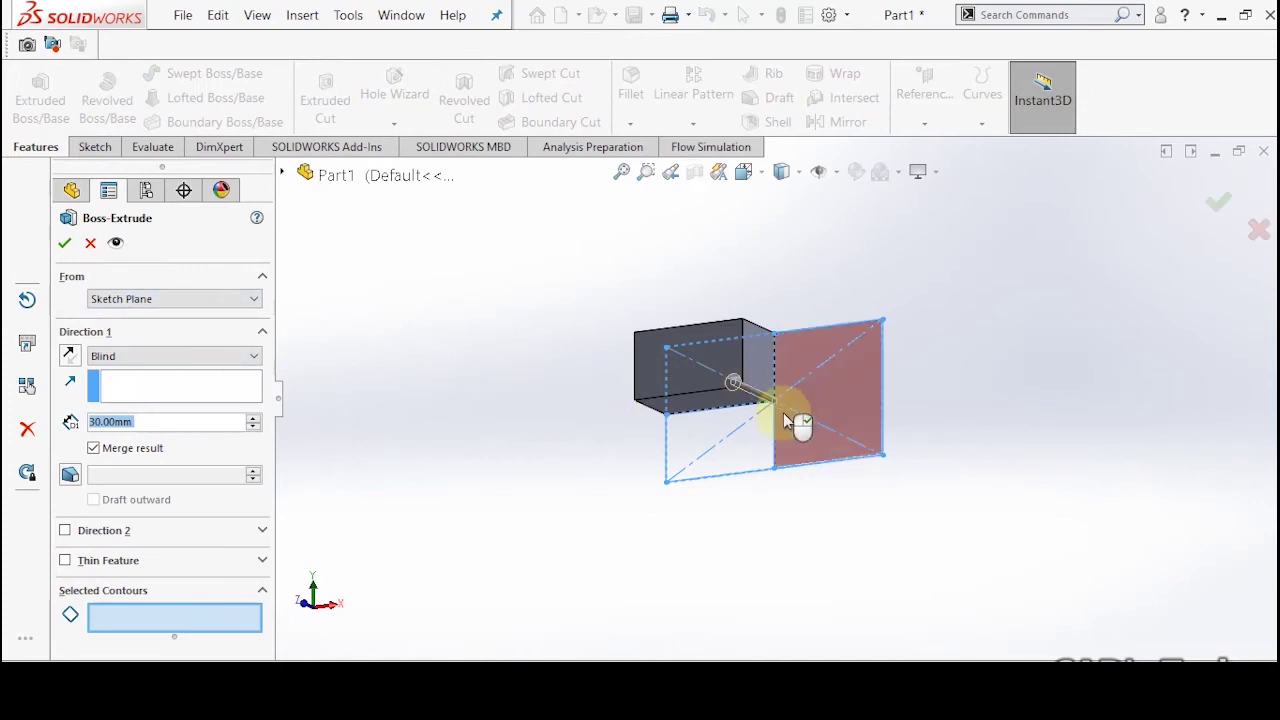
left_click(822, 403)
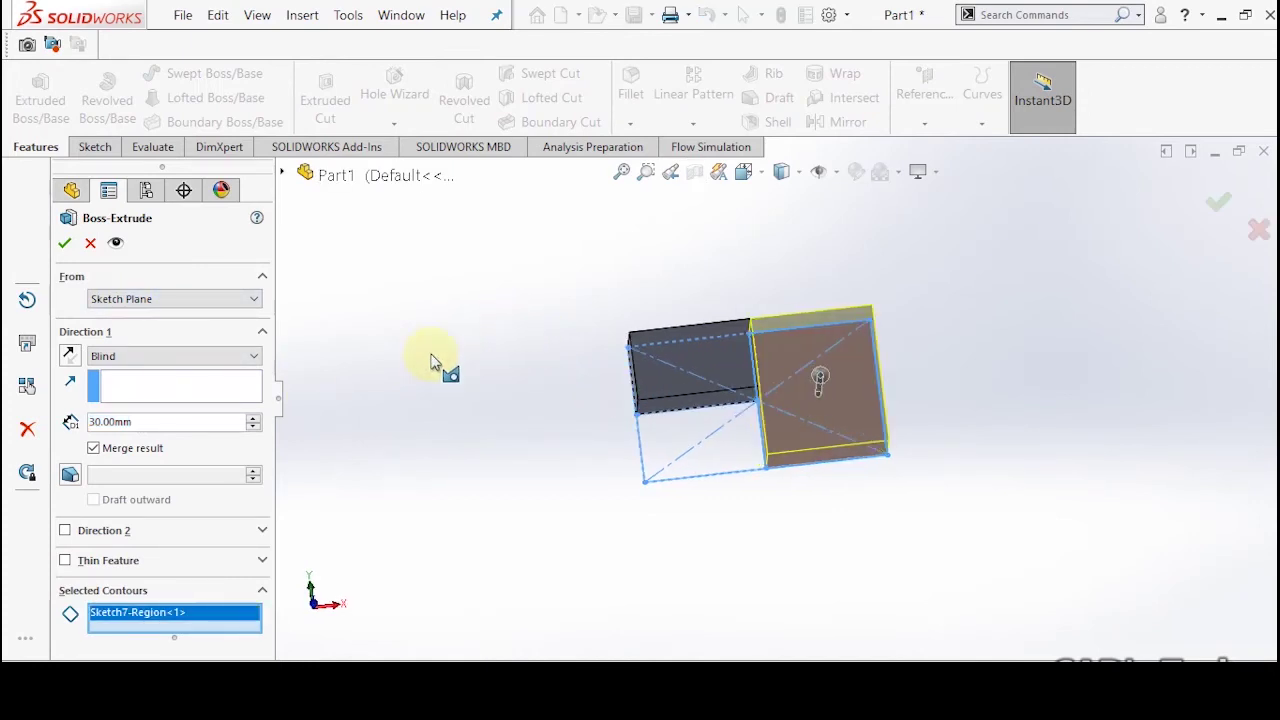
left_click(252, 418)
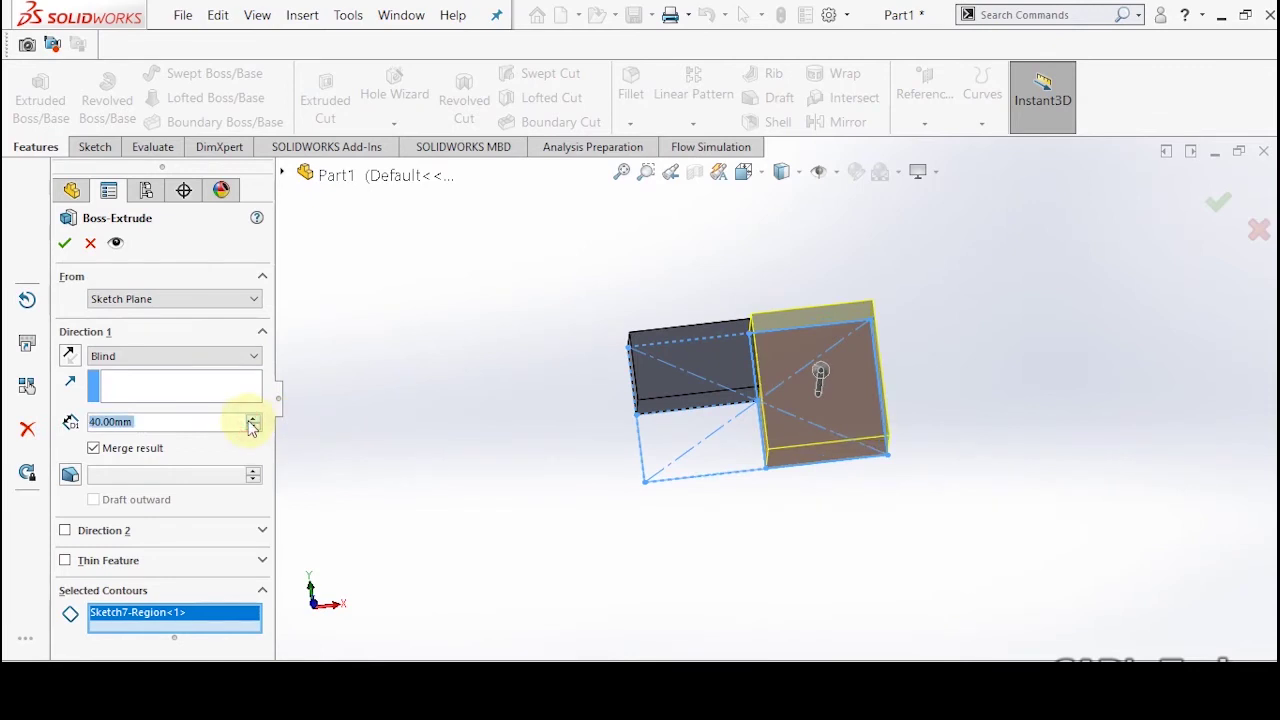
left_click(65, 243)
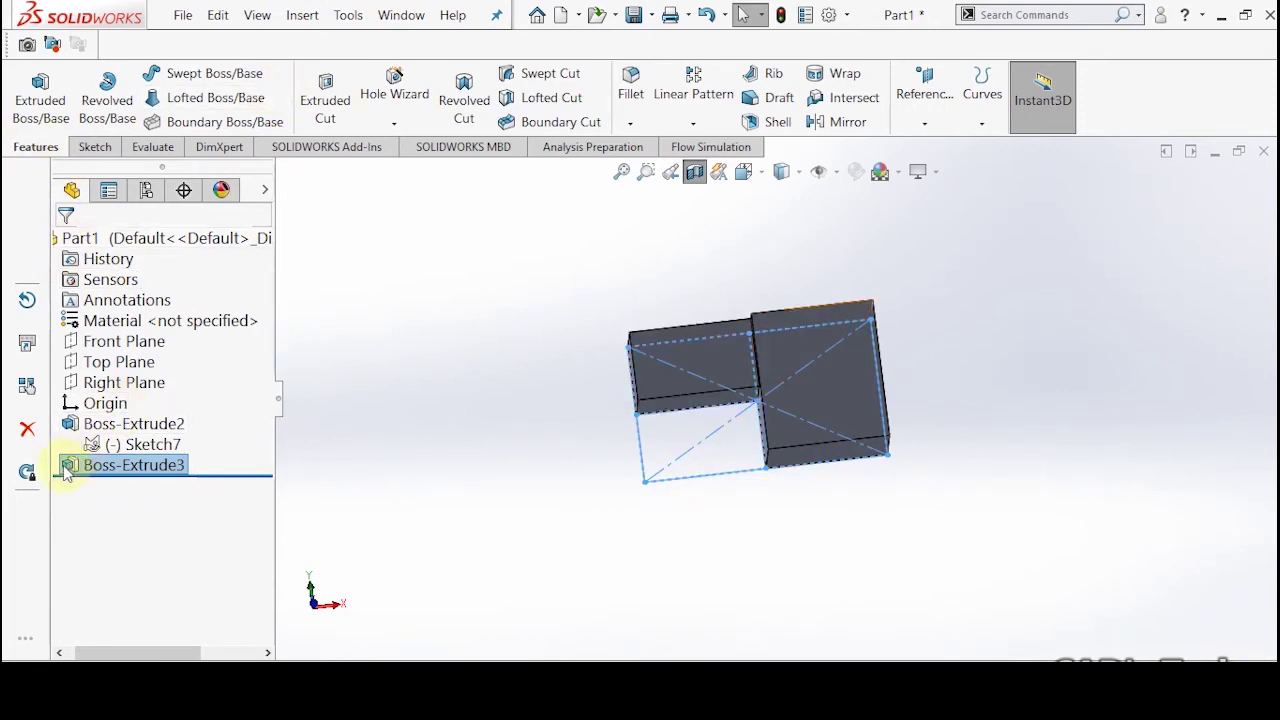
Extrude the lower-left region of Sketch7 by 40 mm, merging into the block.
left_click(88, 444)
left_click(35, 90)
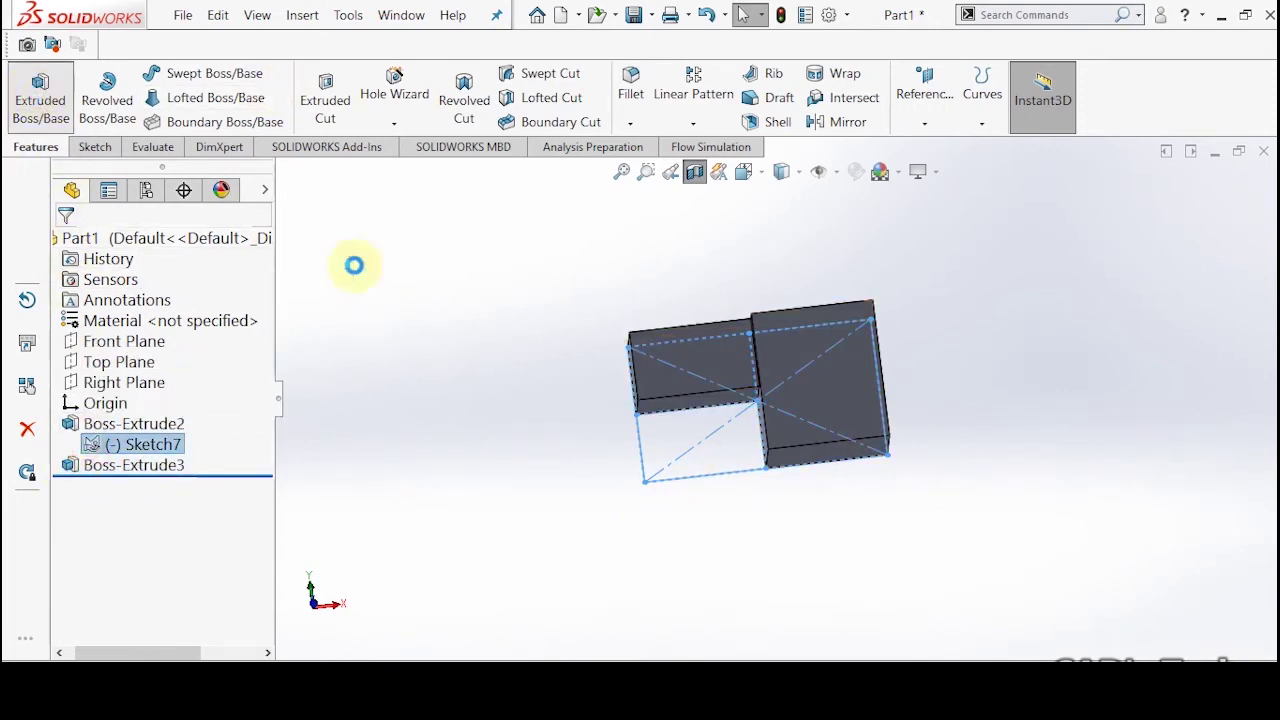
left_click(735, 460)
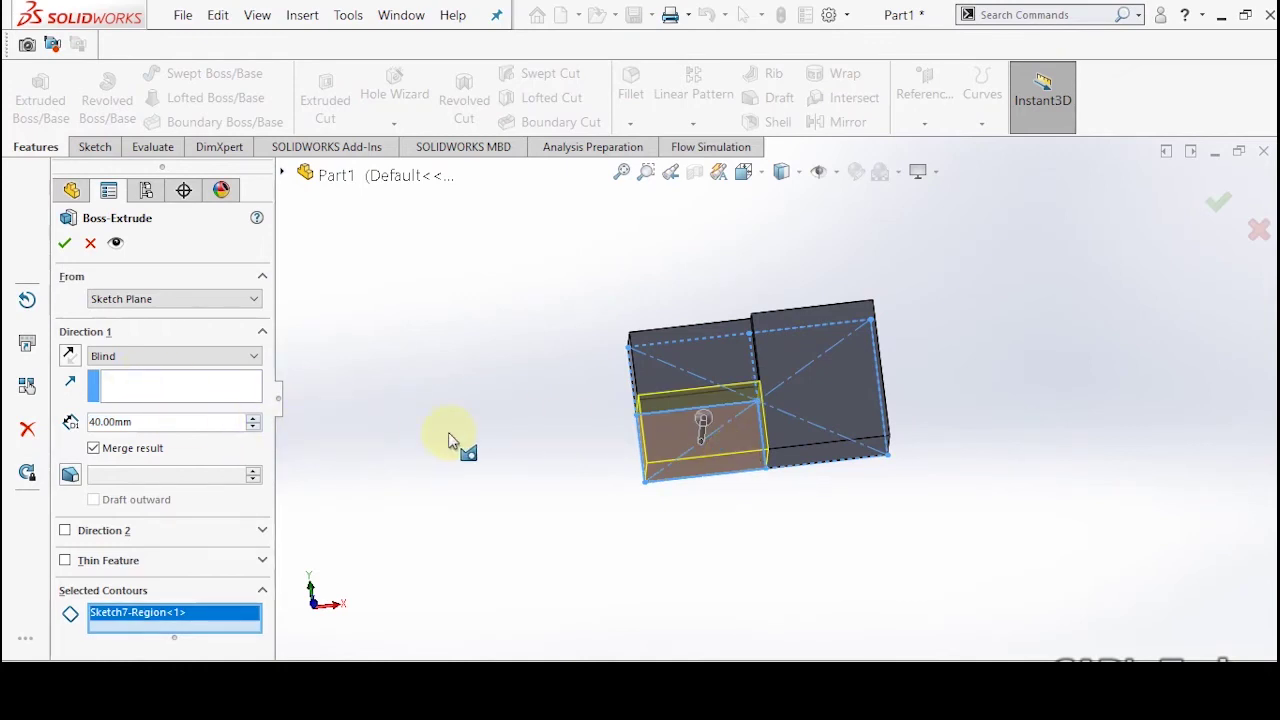
key("Left")
left_click(64, 245)
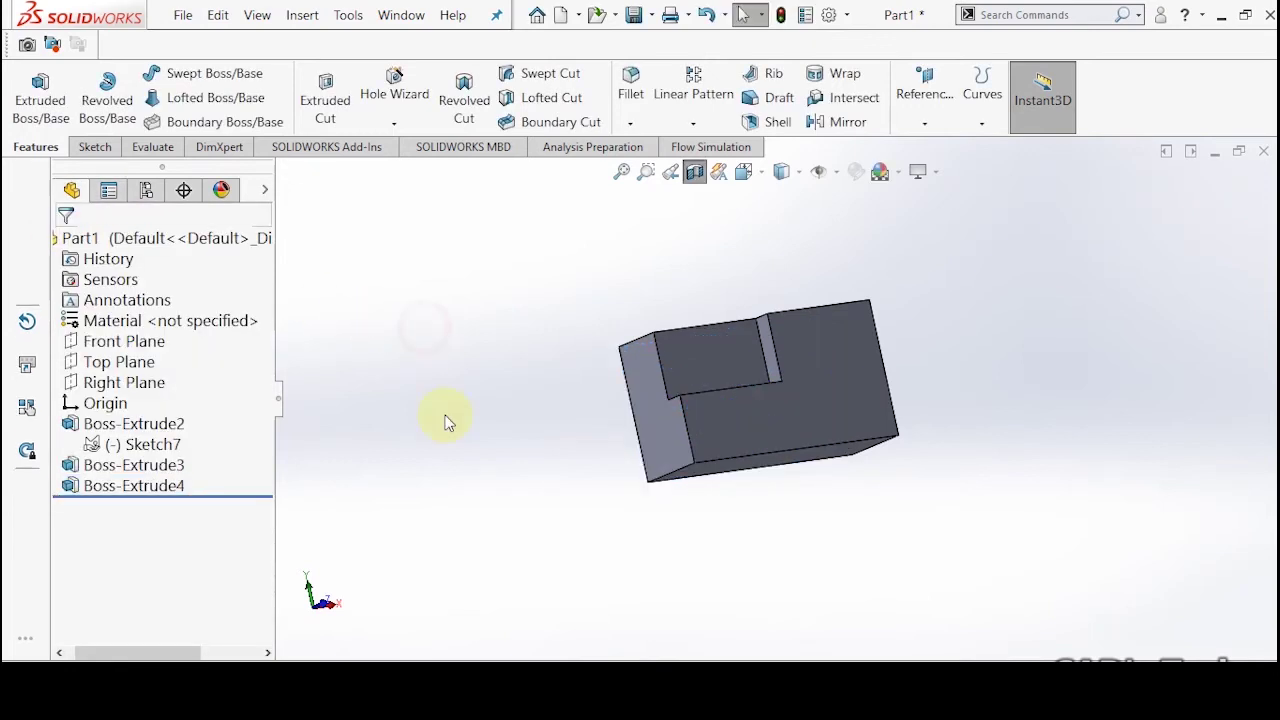
Rotate and tilt the view to inspect the stepped block's top and notch.
key("Left")
key("Left")
key("Left")
key("Left")
key("Left")
key("Left")
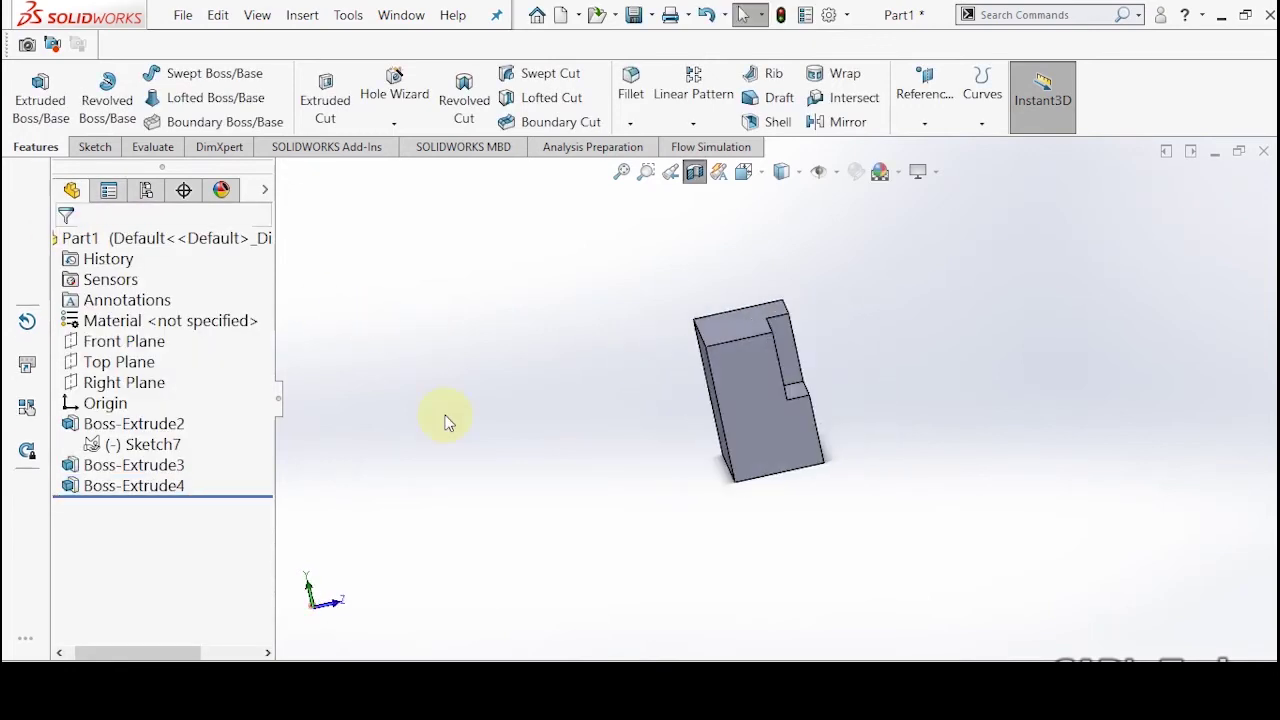
key("Left")
key("Left")
key("Left")
key("Left")
key("Left")
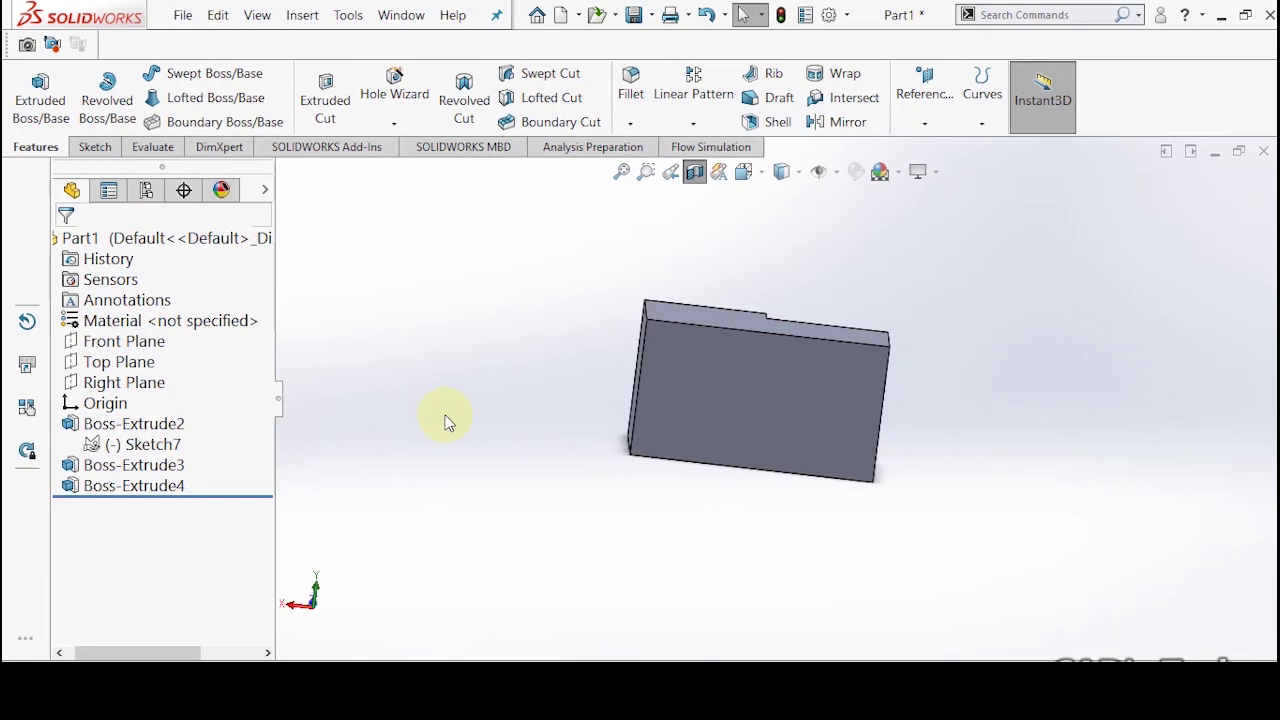
key("Down")
key("Down")
key("Down")
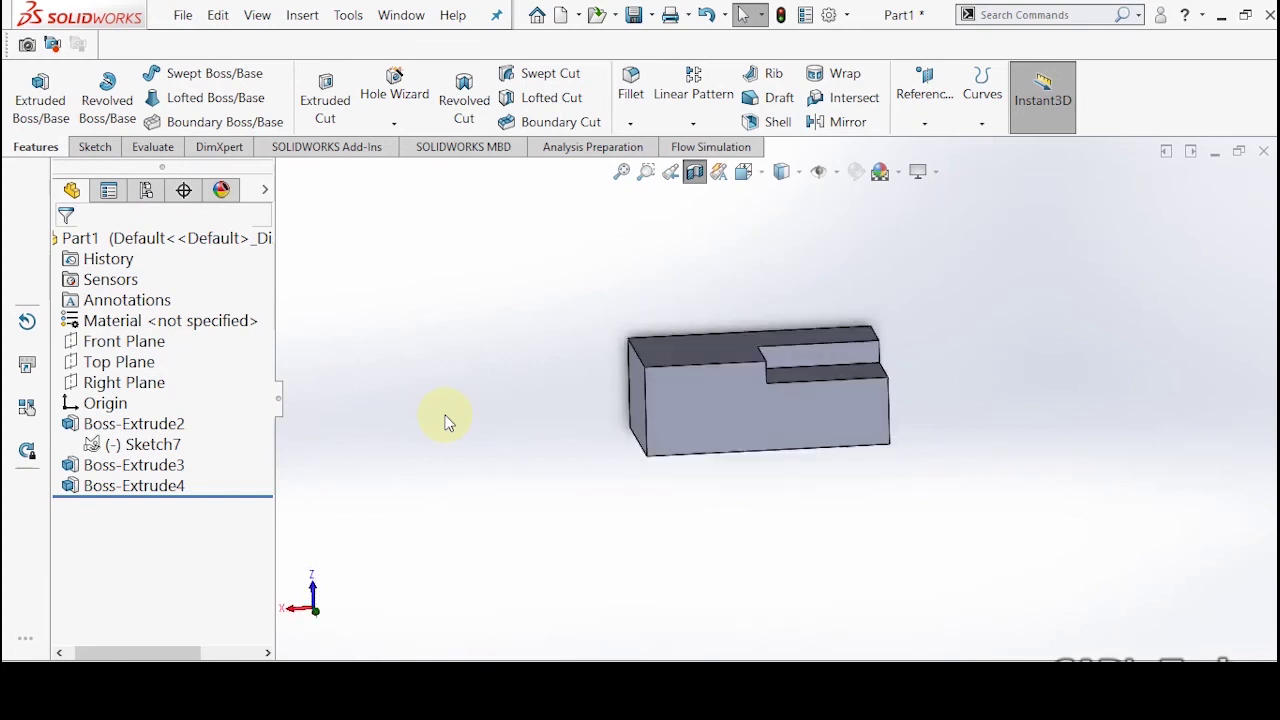
key("Down")
key("Down")
key("Left")
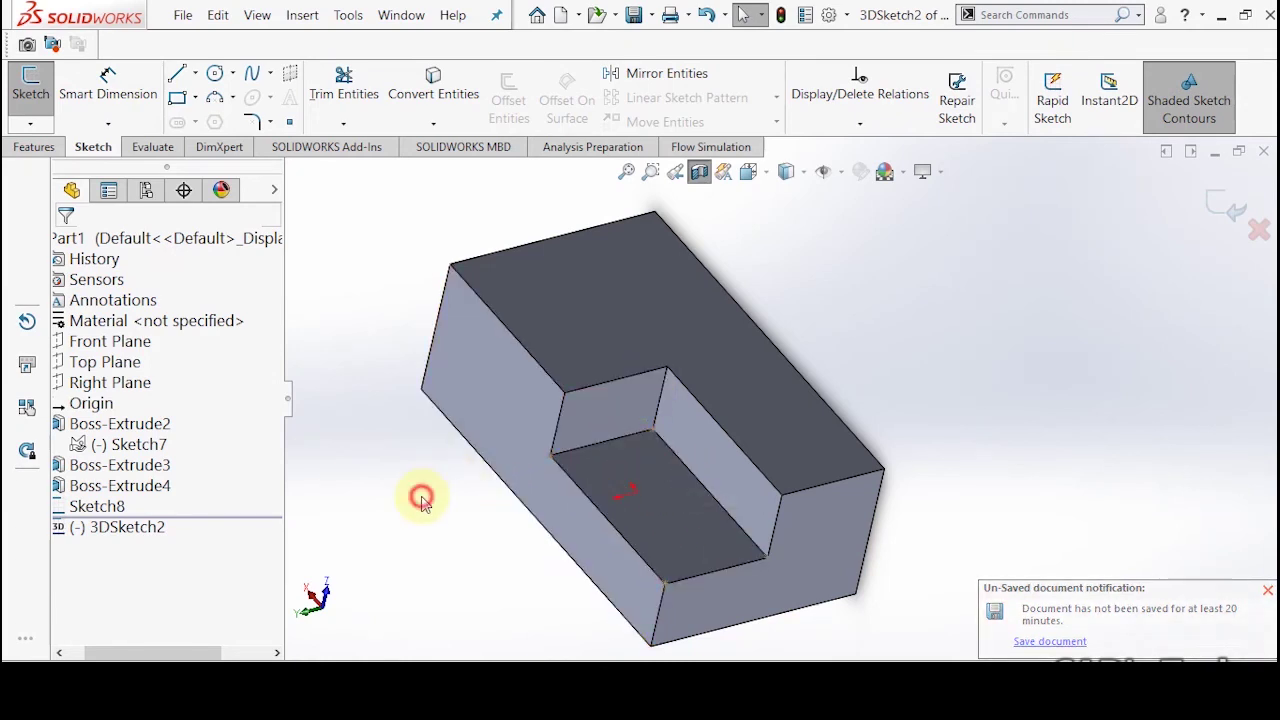
In a new 3D sketch, draw a line from the notch's top back corner to its lower front corner.
key("Left")
key("Left")
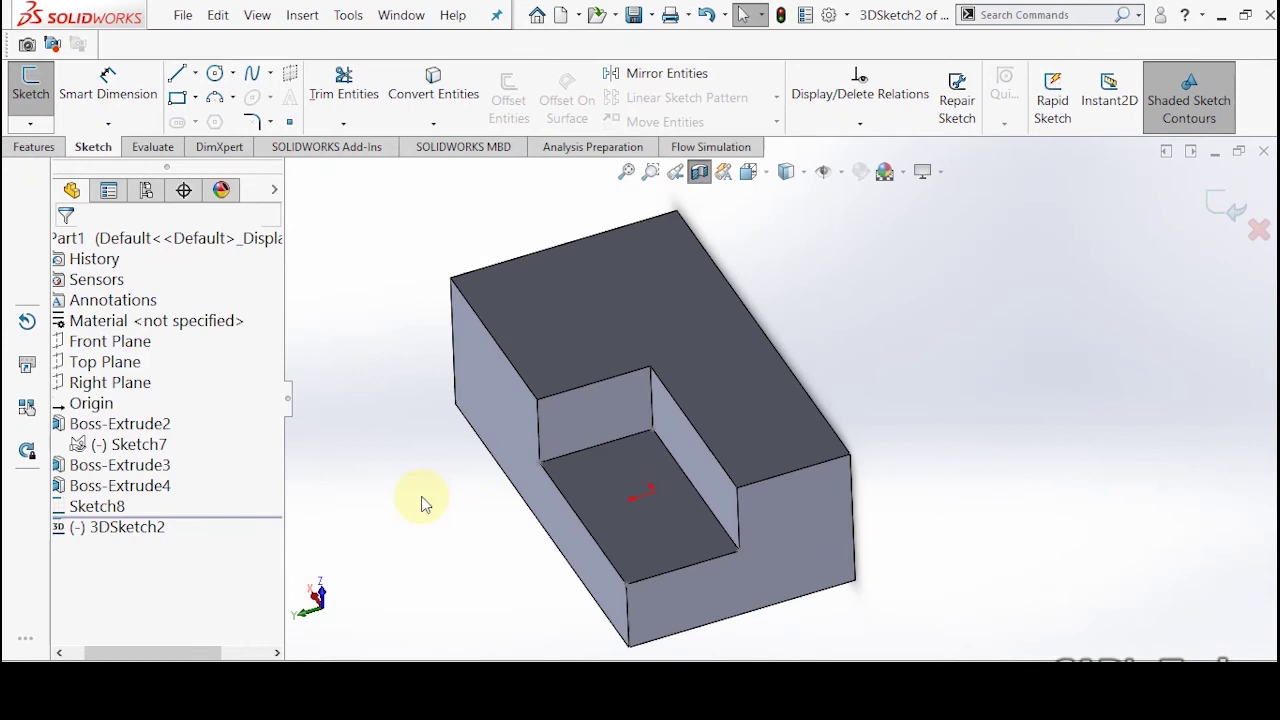
key("Left")
key("Left")
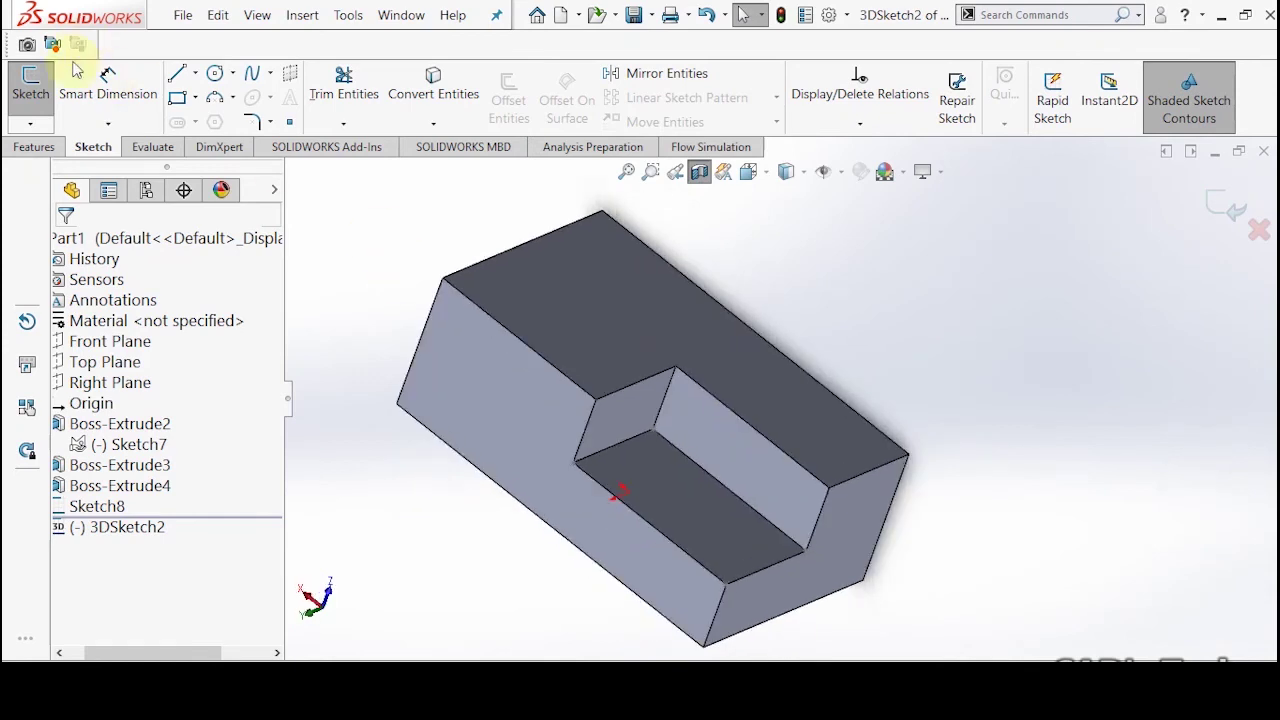
left_click(30, 122)
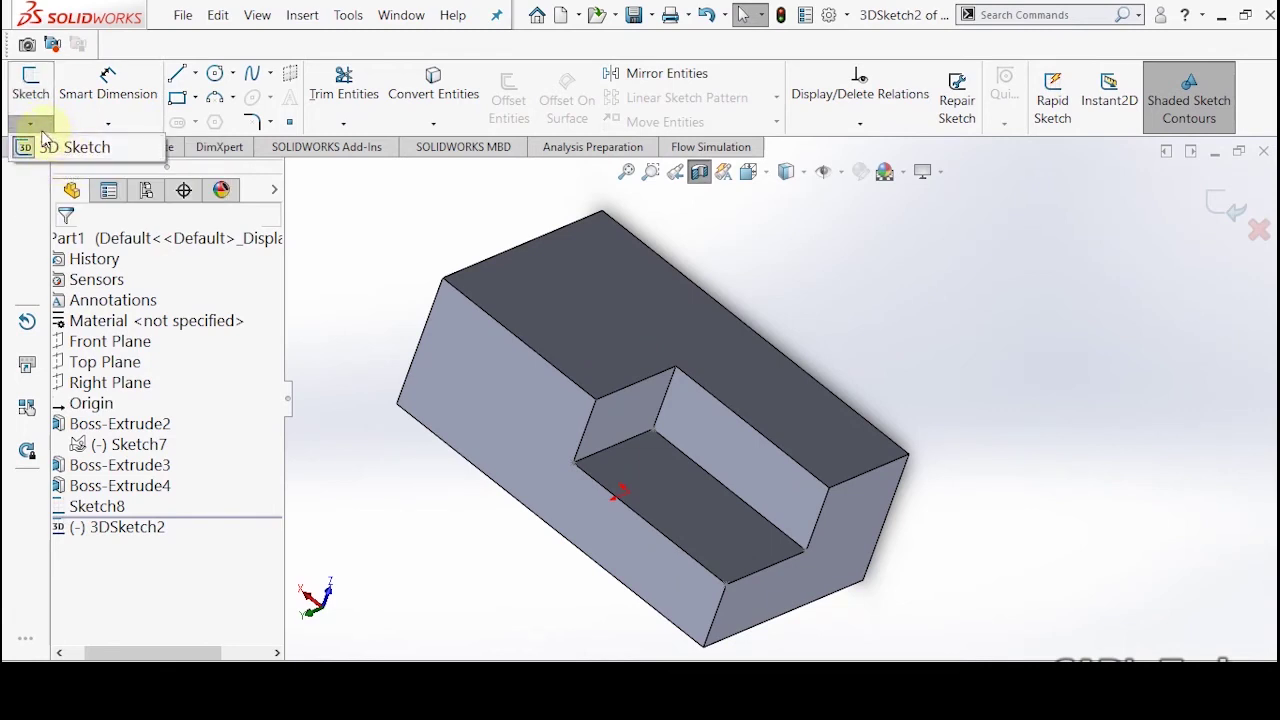
left_click(75, 147)
left_click(195, 73)
left_click(190, 97)
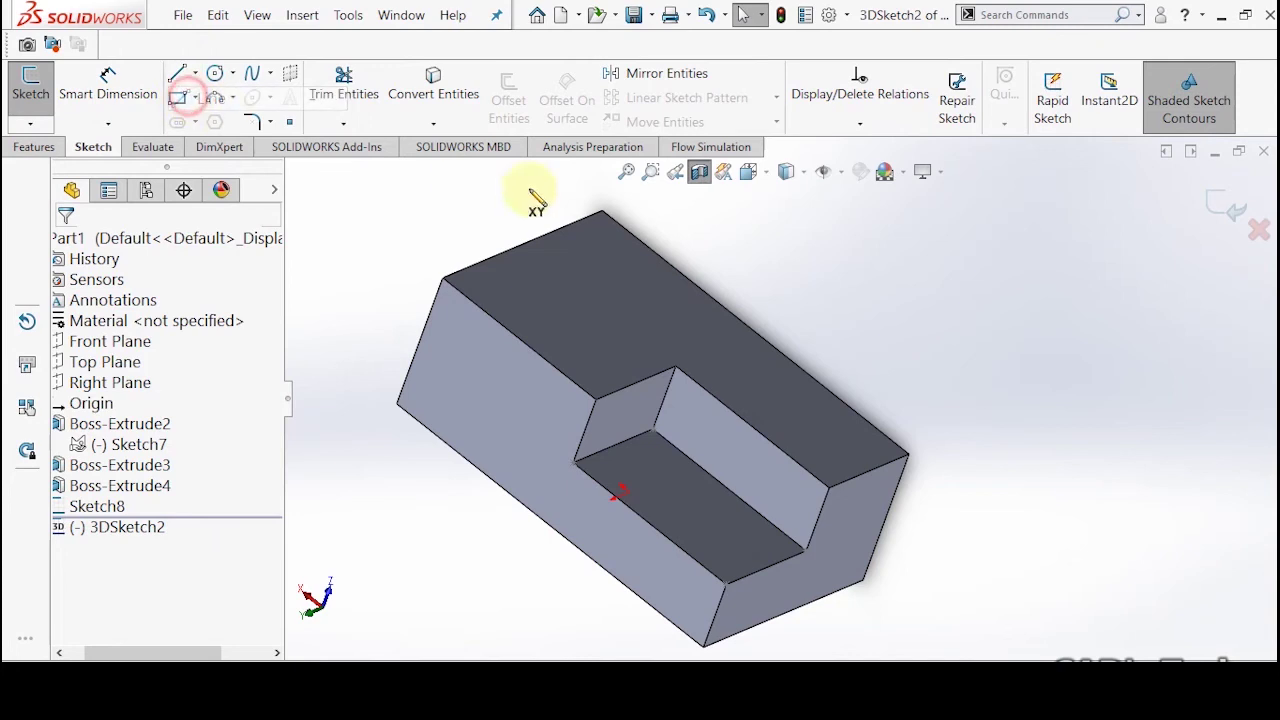
left_click(675, 370)
left_click(727, 585)
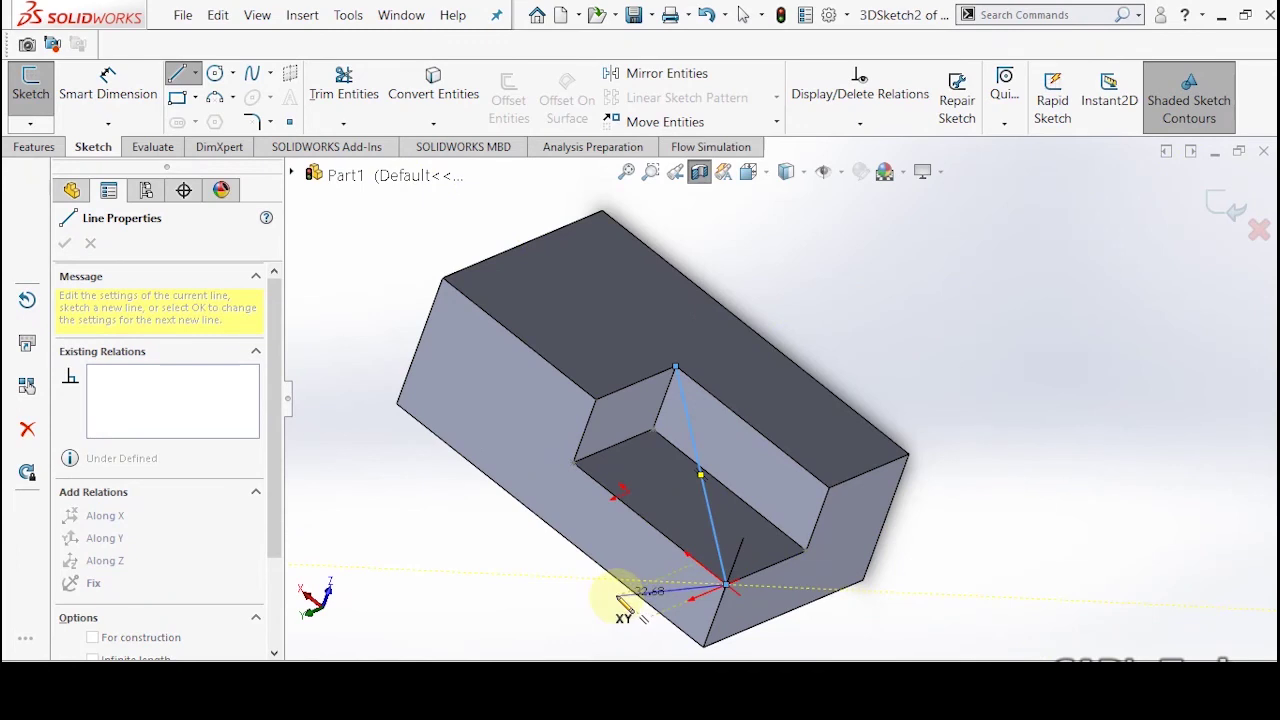
key("Escape")
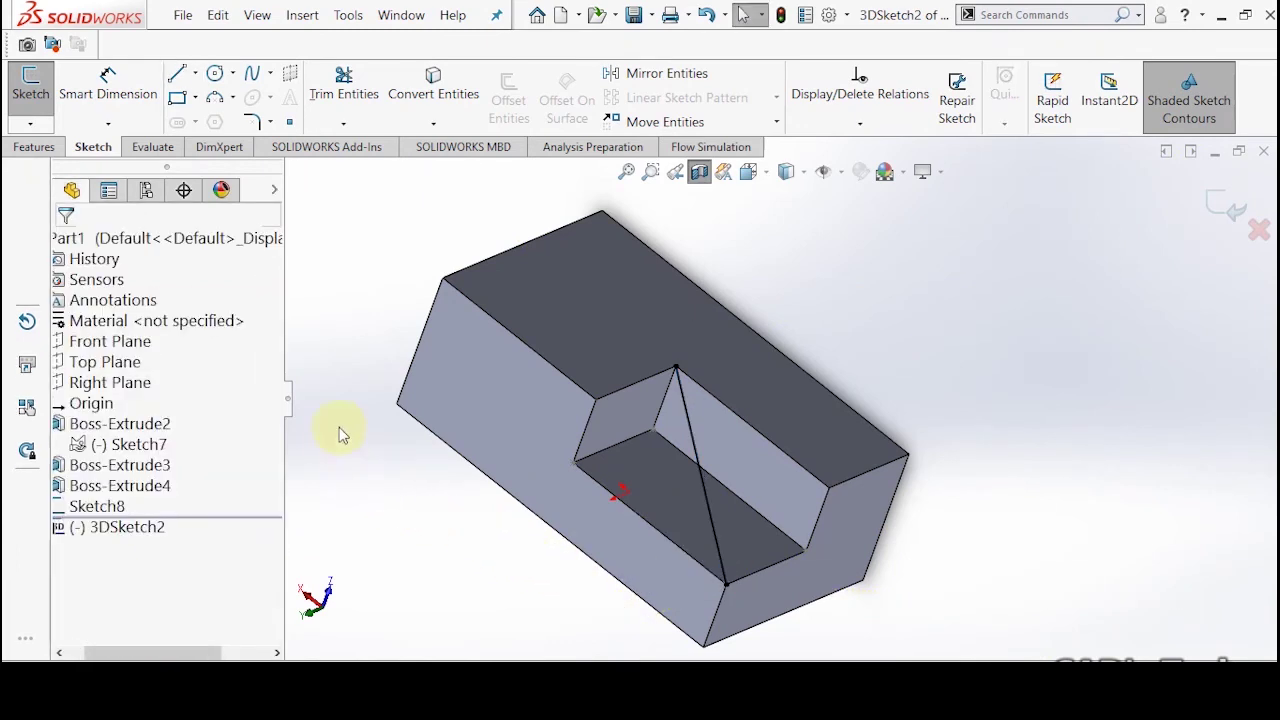
left_click(53, 149)
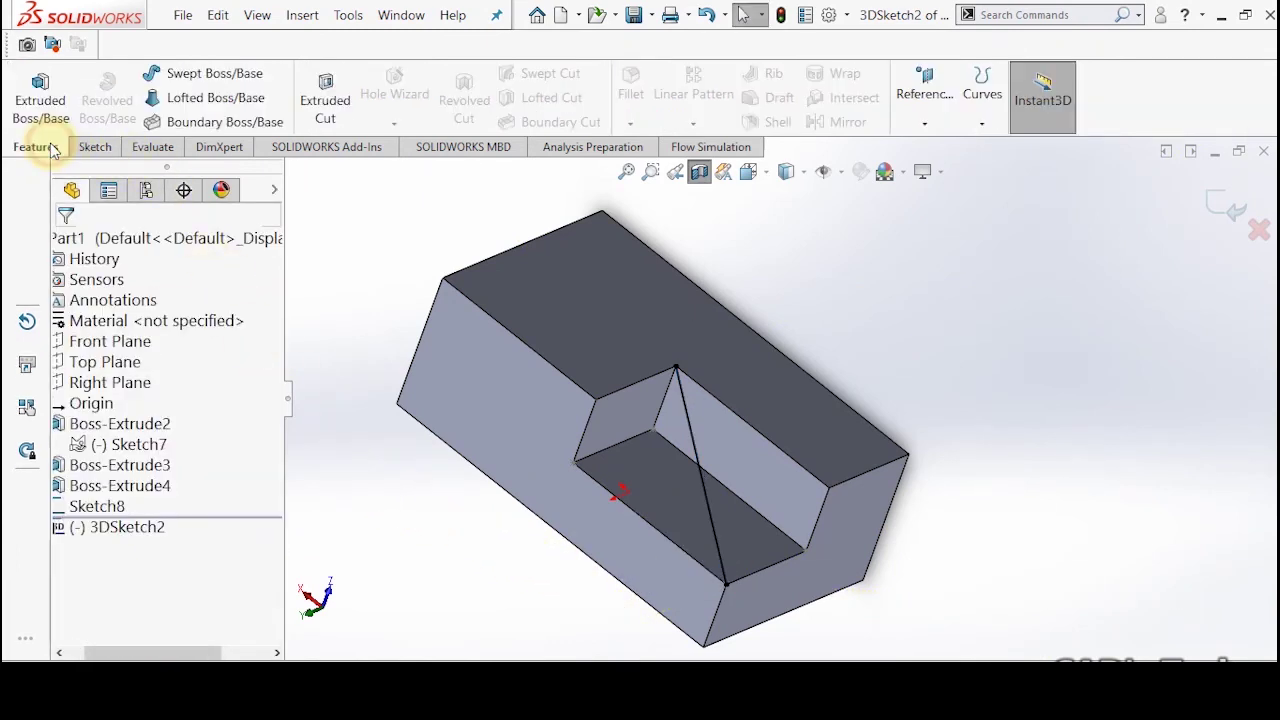
Start a boundary boss with the 3DSketch2 line as Direction 1, keeping no tangency.
left_click(197, 130)
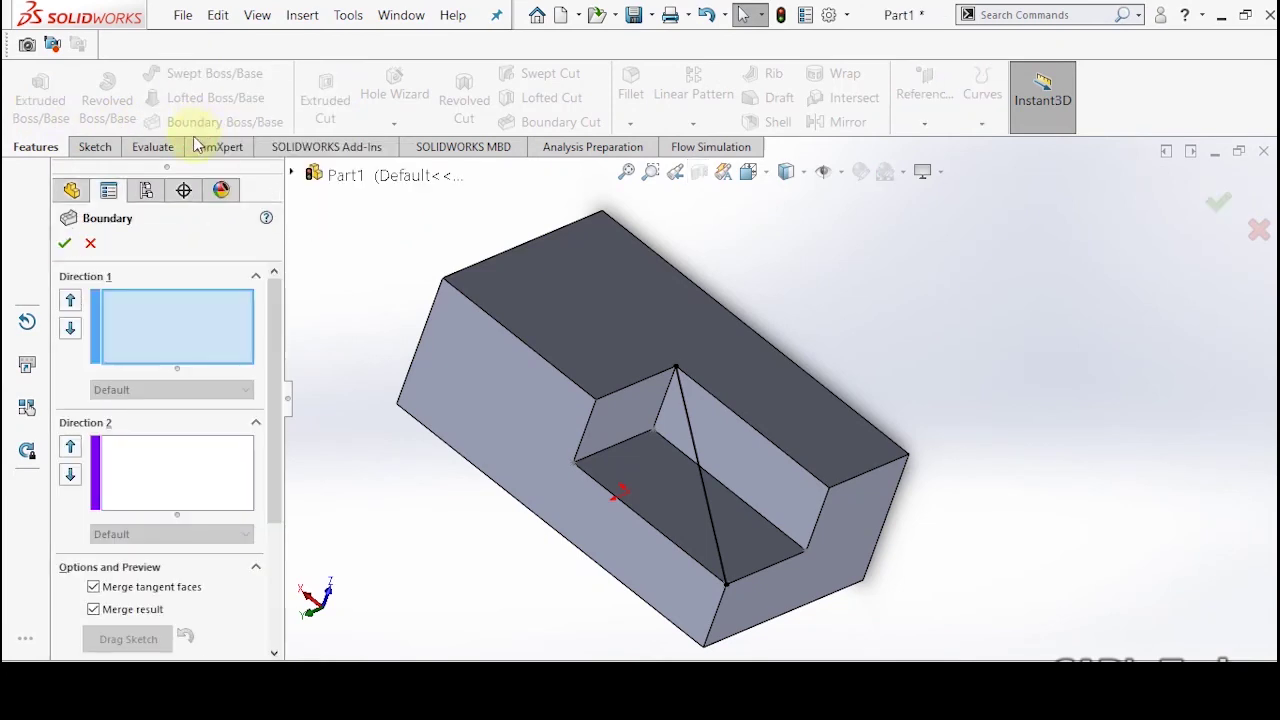
left_click(153, 350)
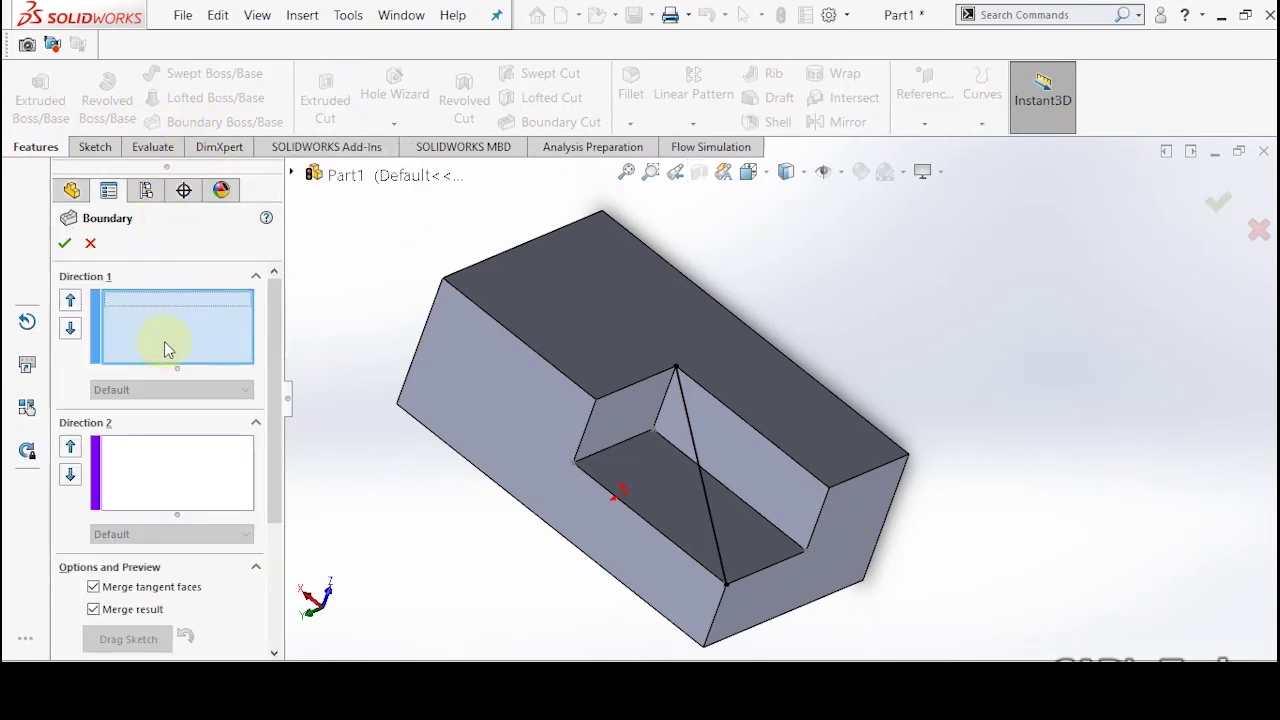
left_click(700, 468)
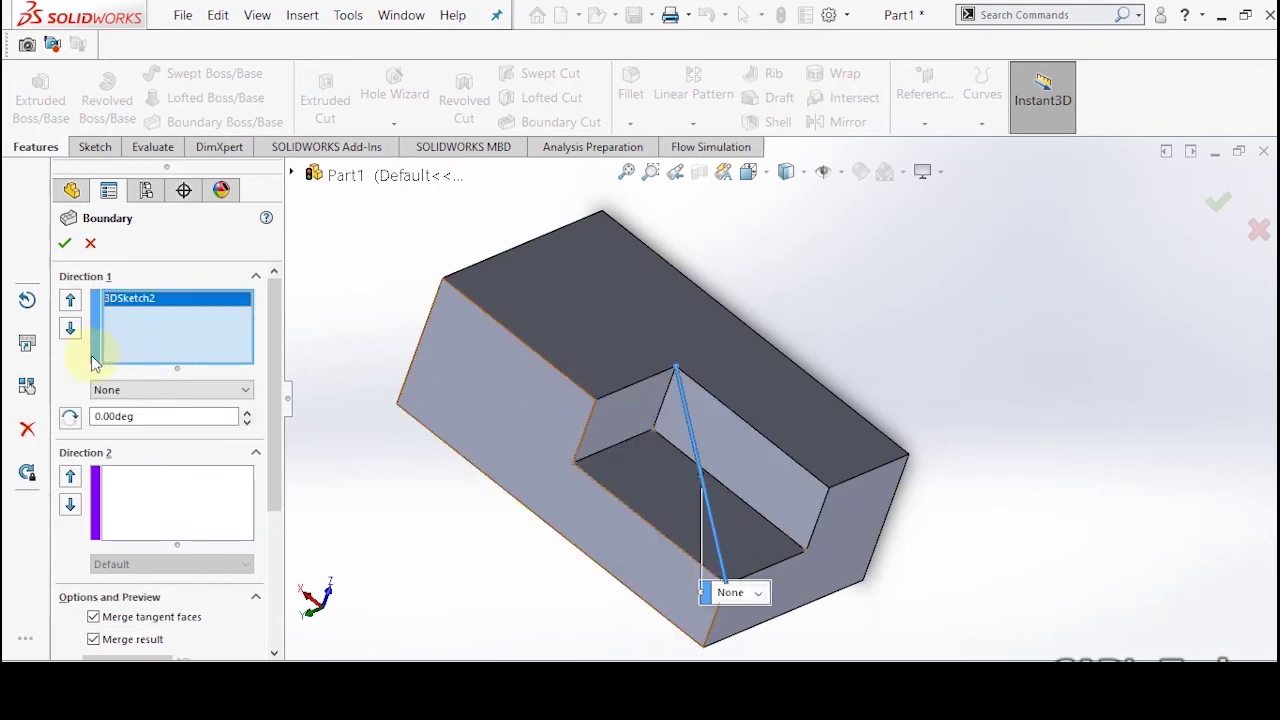
left_click(178, 512)
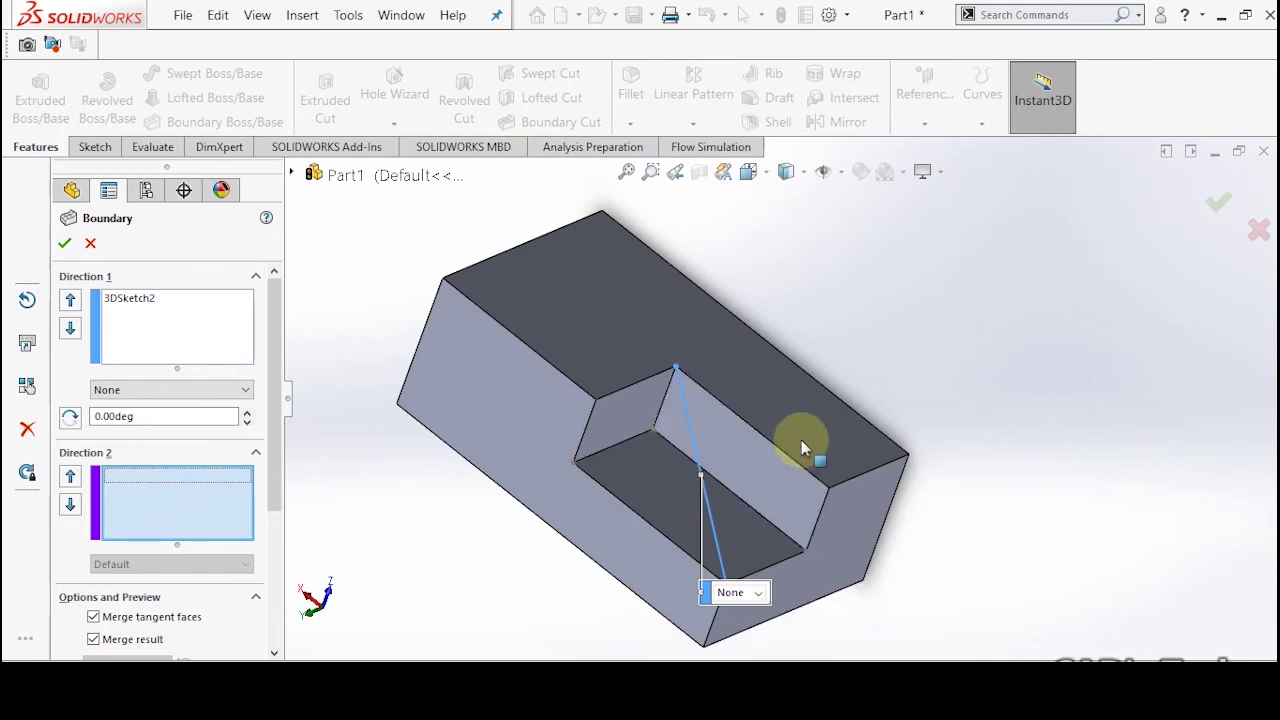
left_click(617, 426)
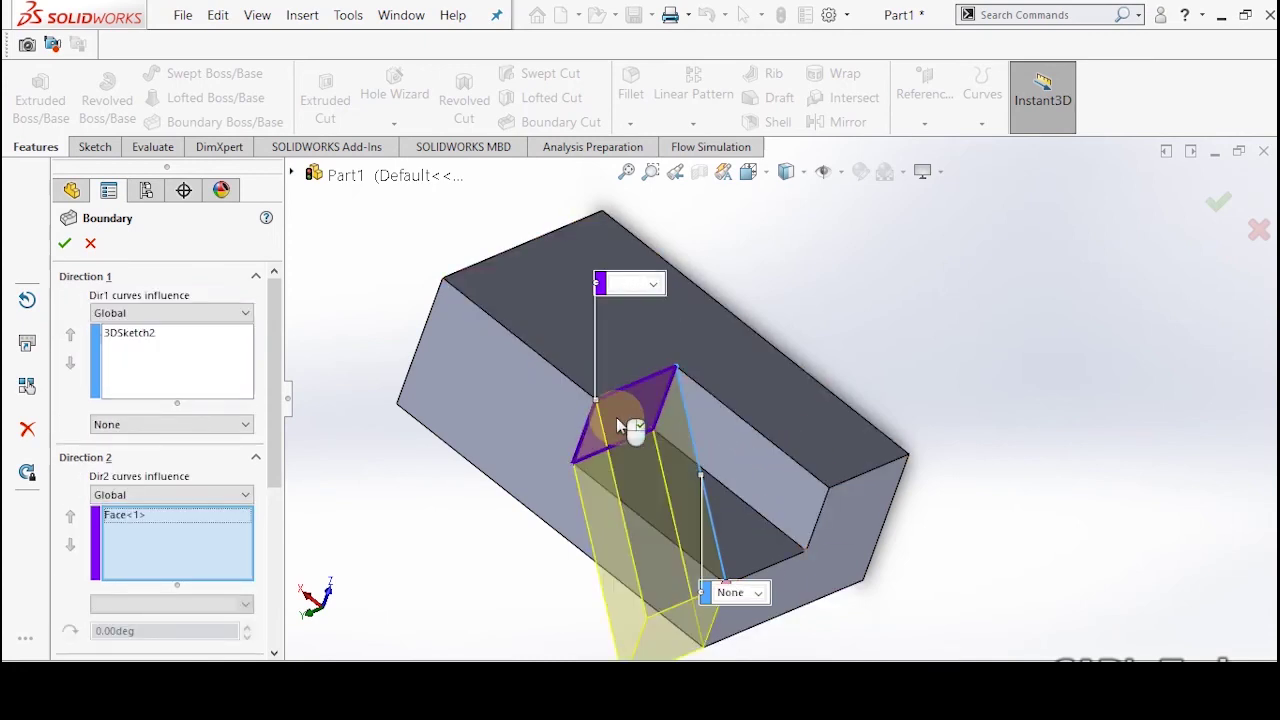
left_click(745, 592)
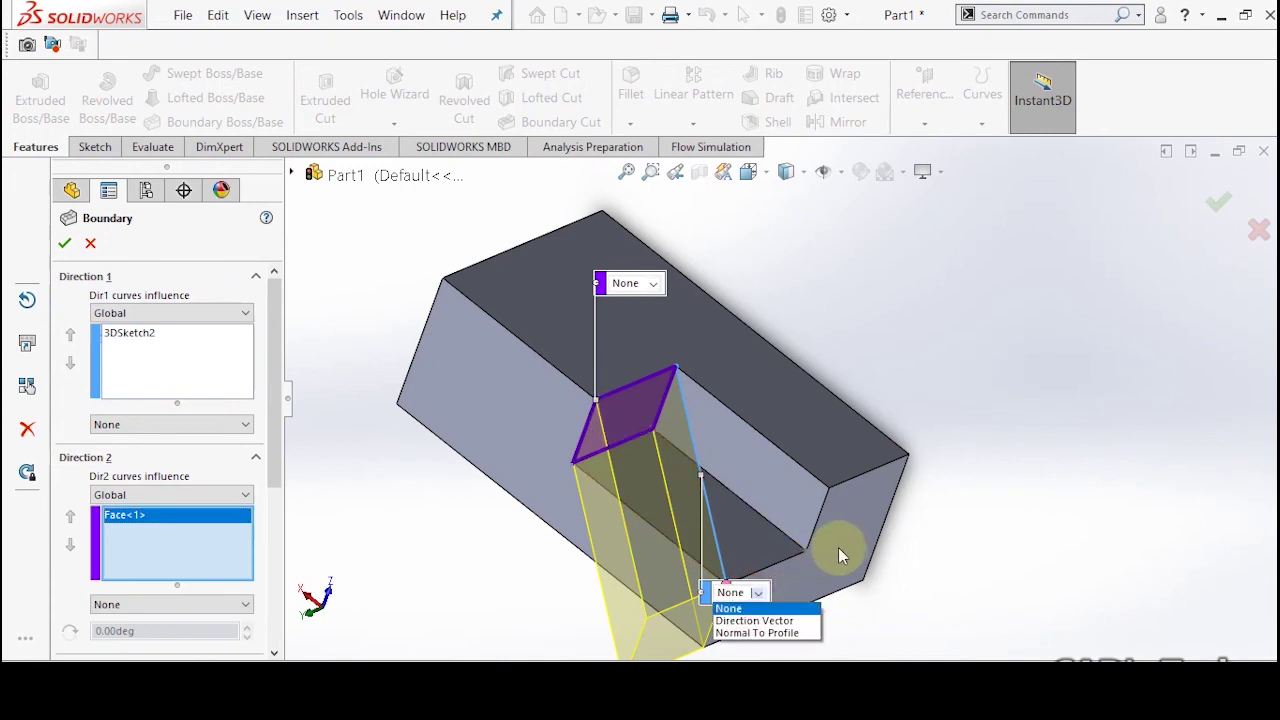
left_click(735, 598)
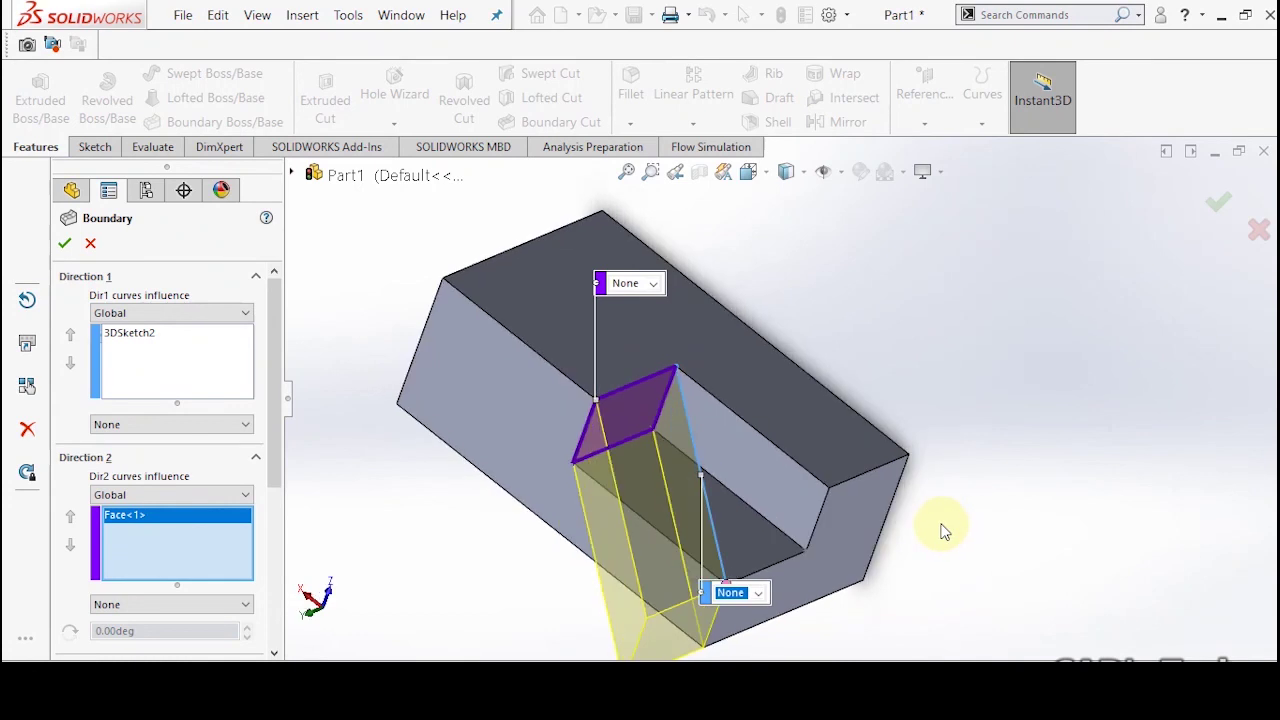
Make the notch's long inner wall the only Direction 2 face and accept the boundary boss.
left_click(749, 467)
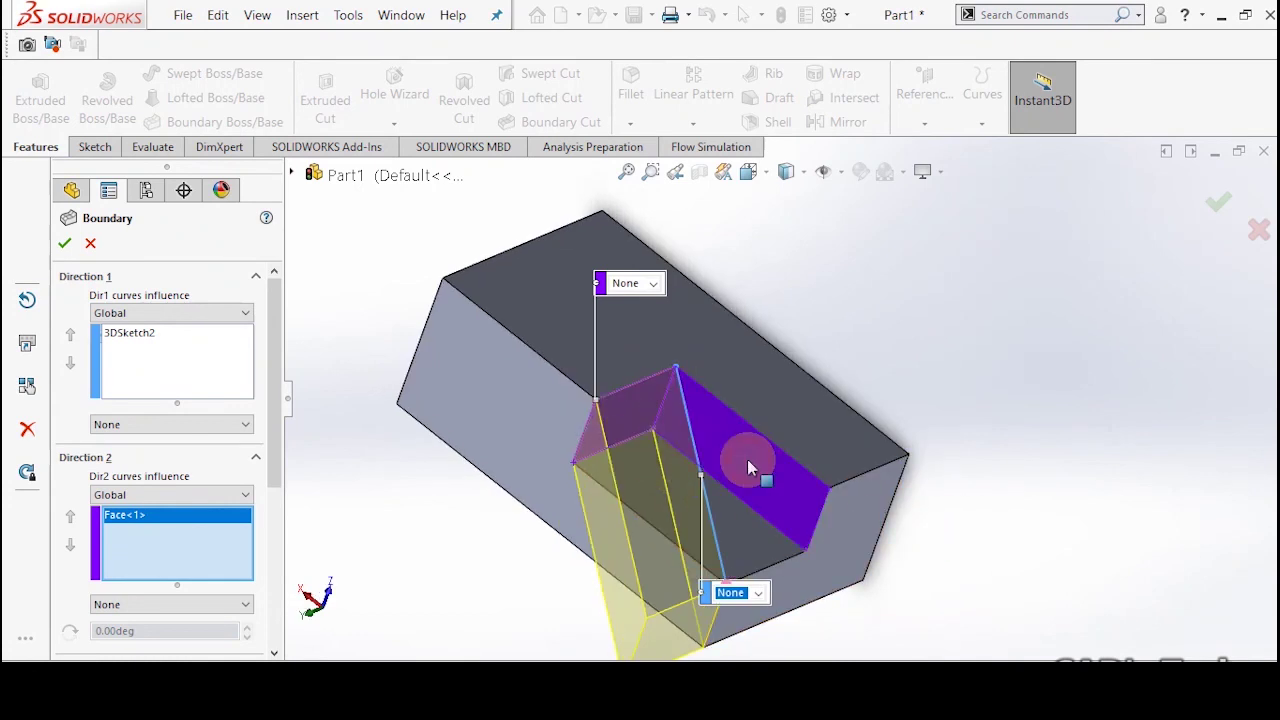
left_click(625, 415)
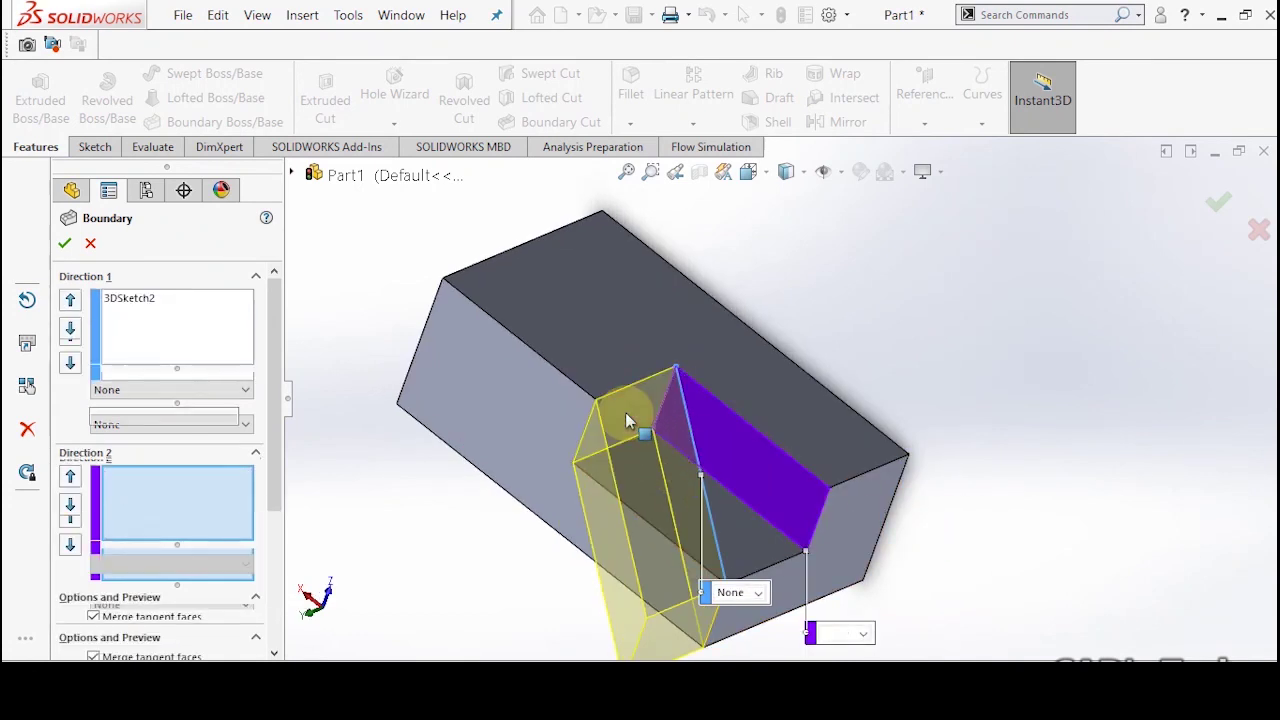
left_click(726, 465)
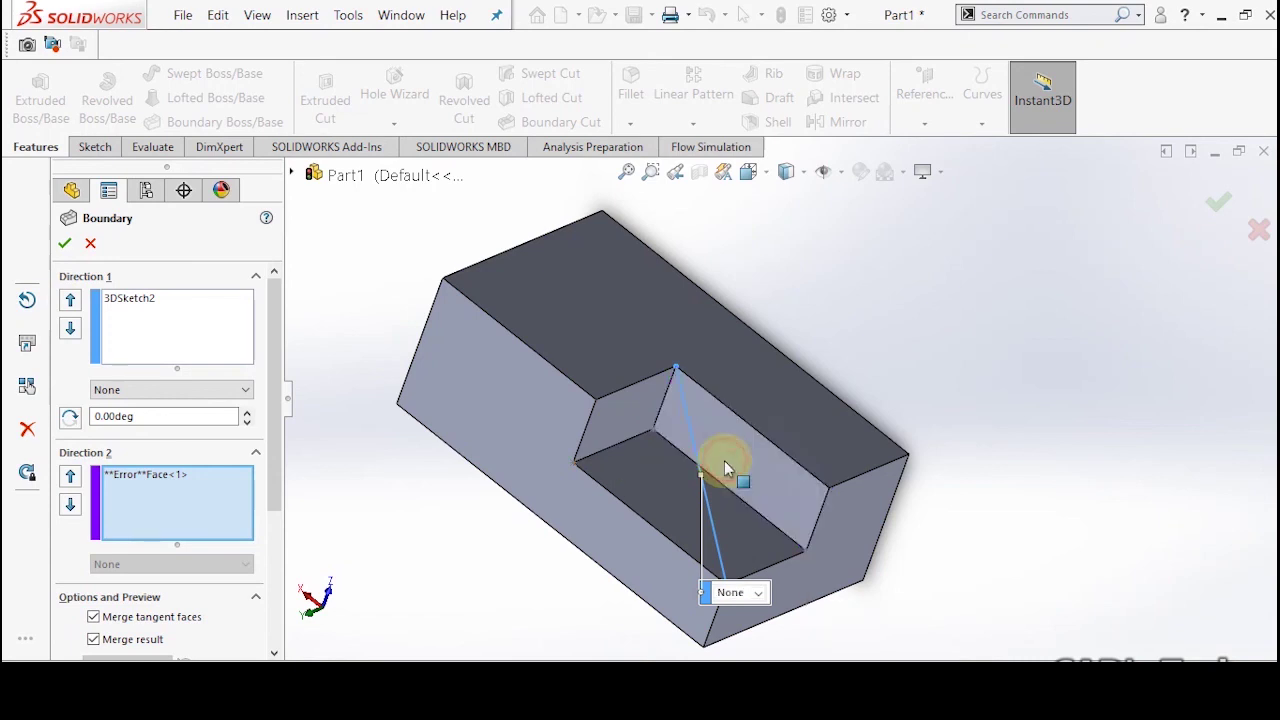
left_click(724, 461)
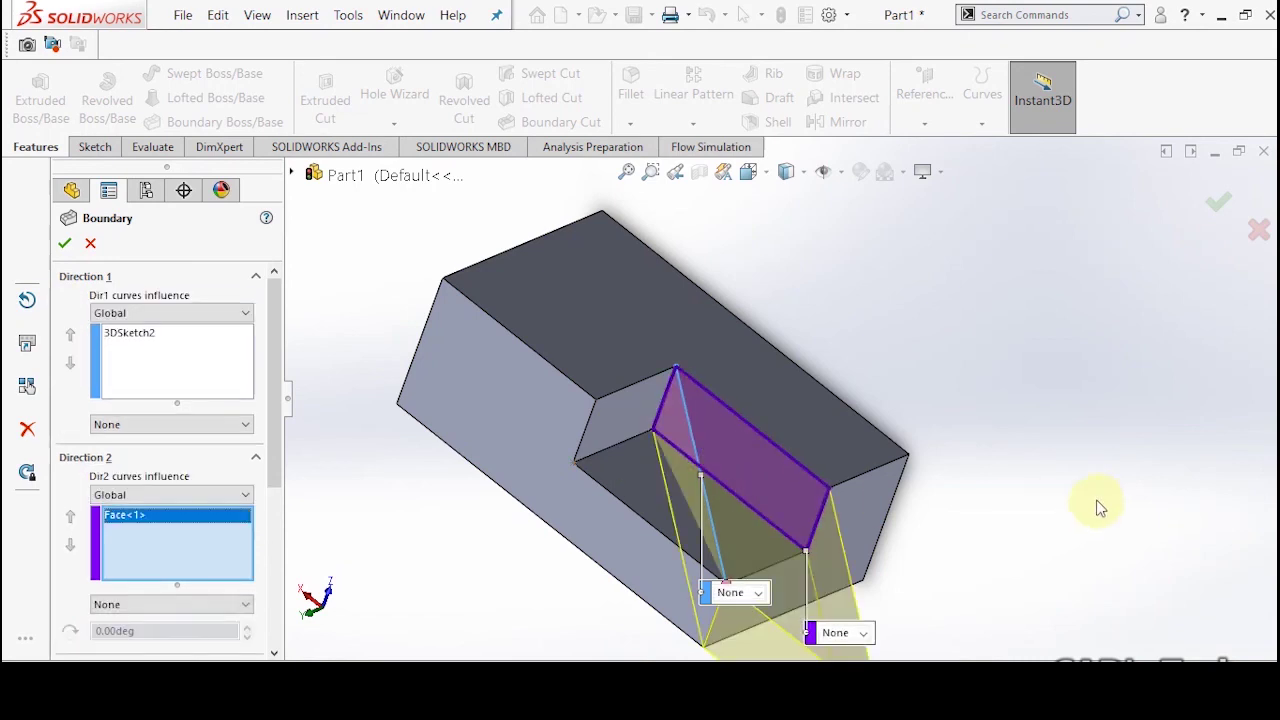
key("Left")
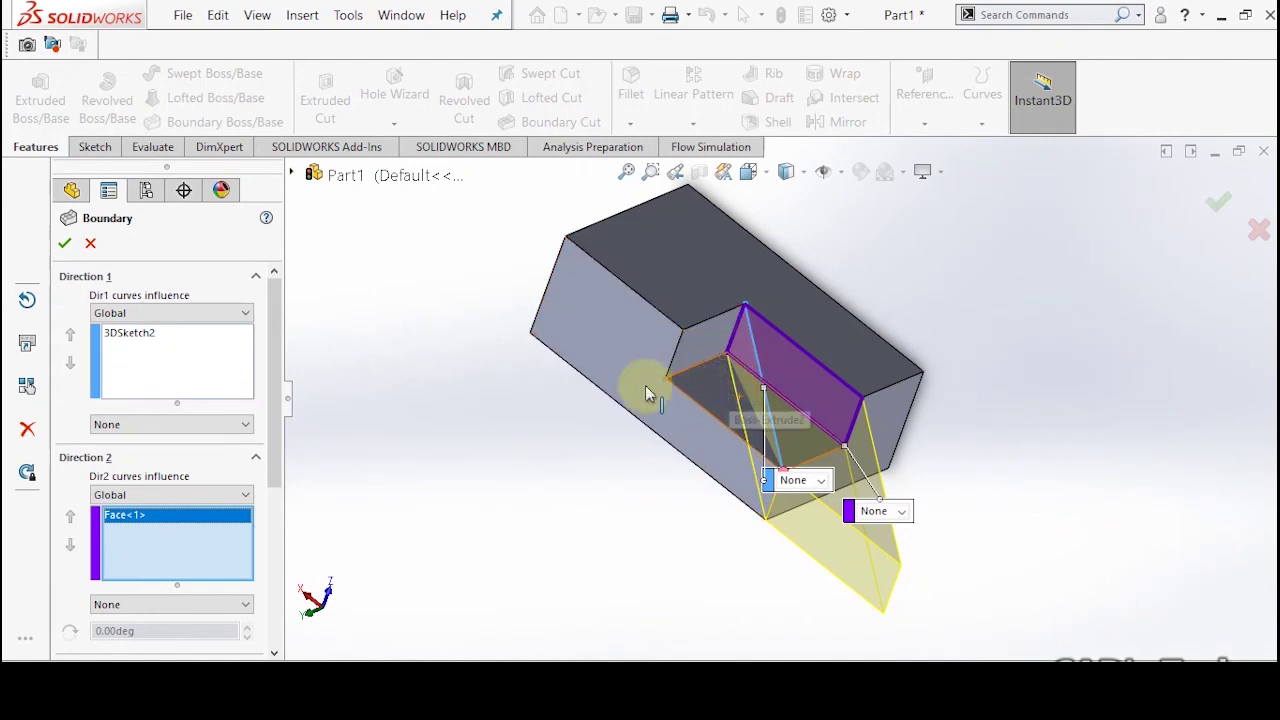
left_click(65, 244)
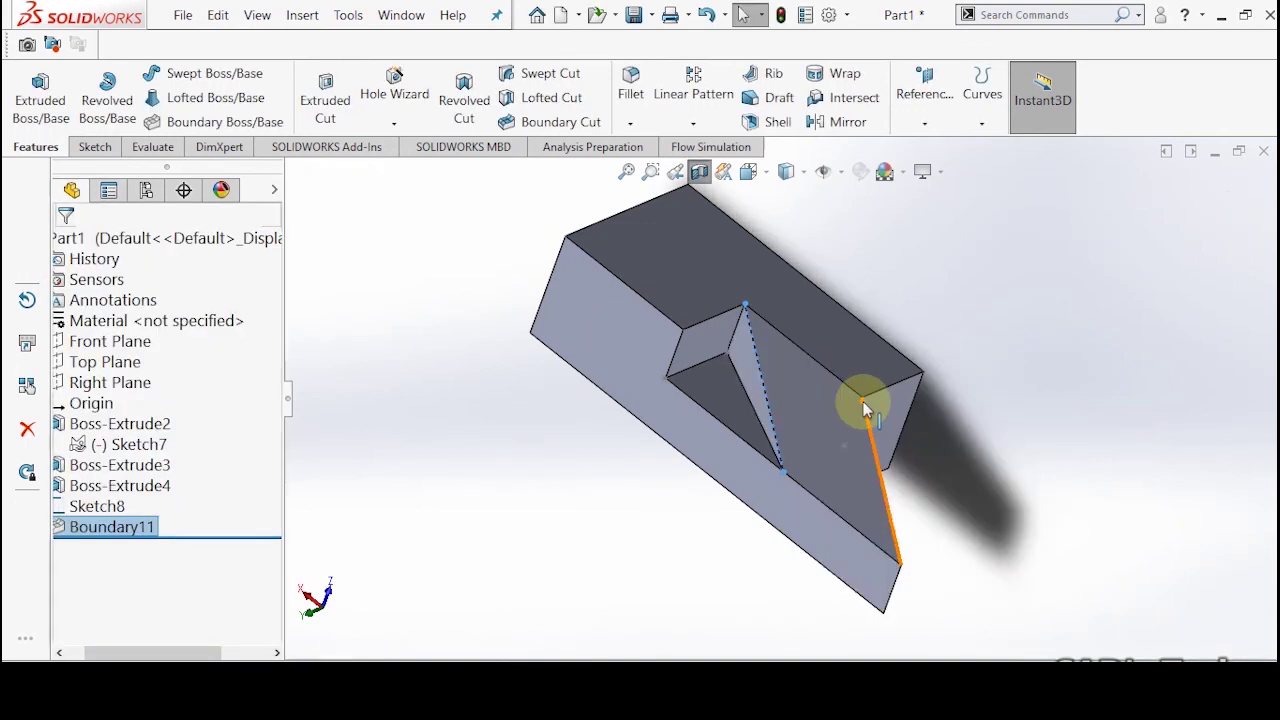
left_click(994, 512)
key("Down")
key("Down")
key("Down")
key("Down")
key("Down")
key("Down")
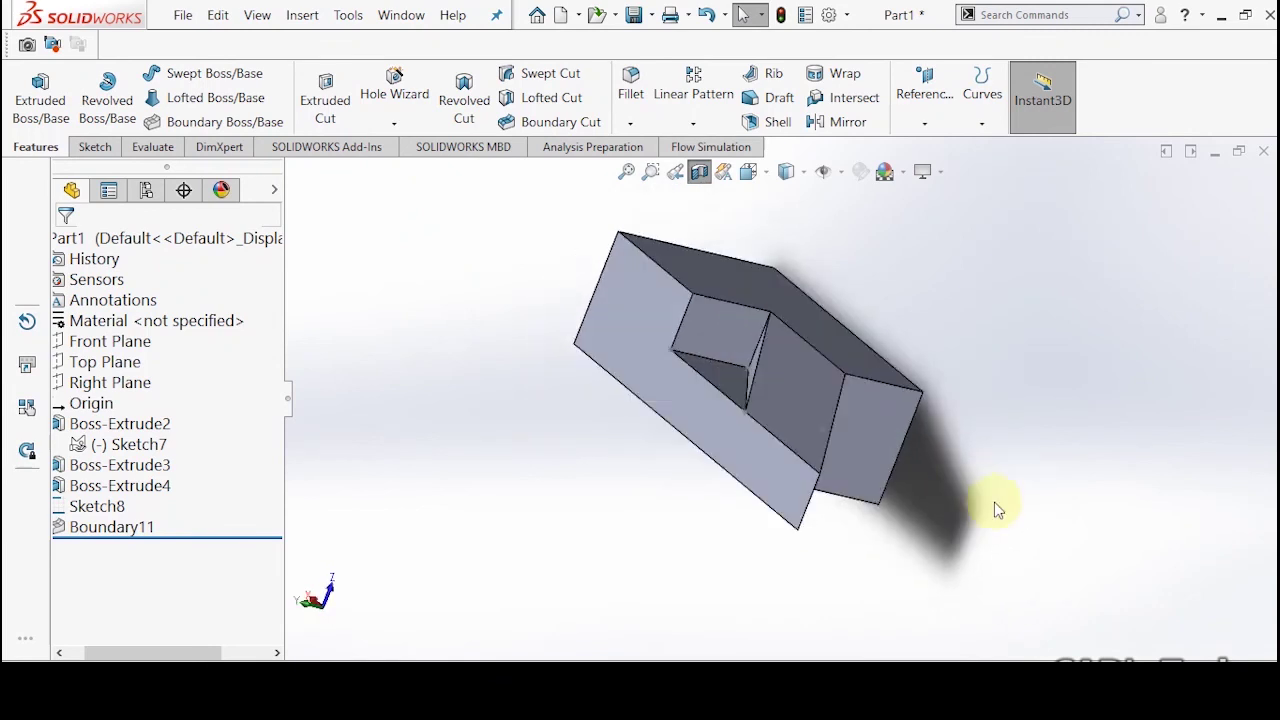
key("Down")
key("Down")
key("Down")
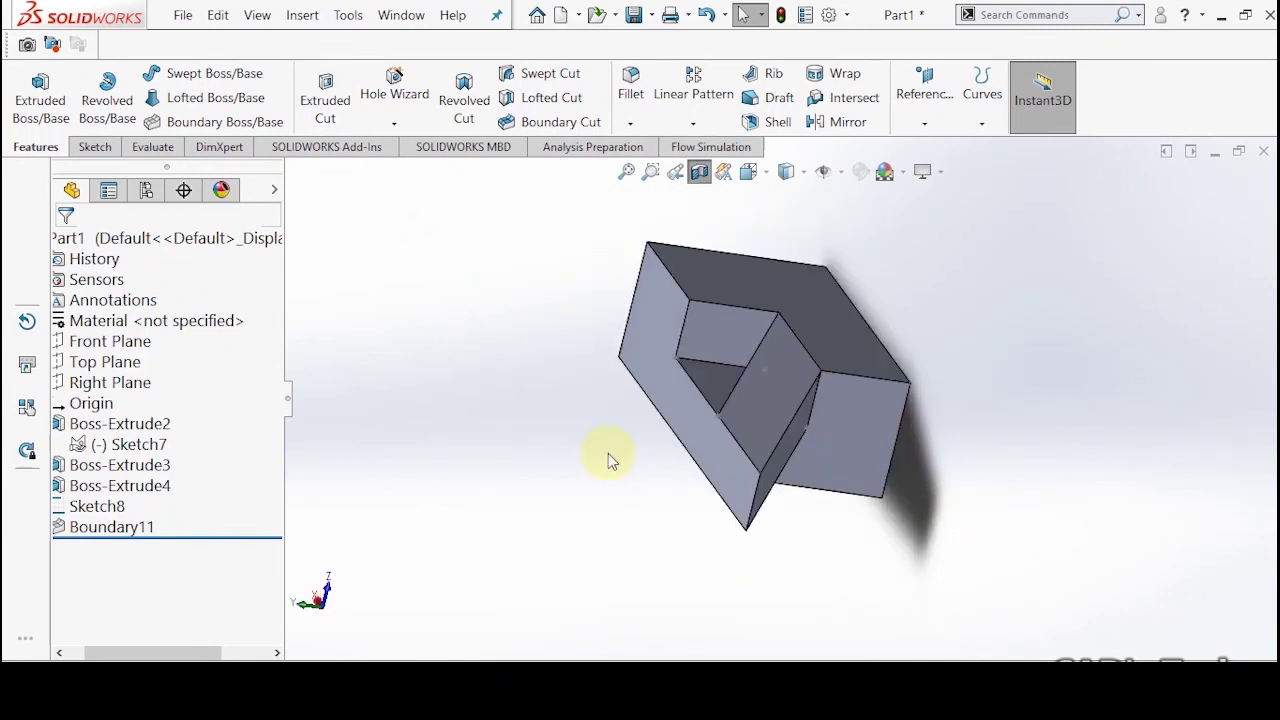
key("Left")
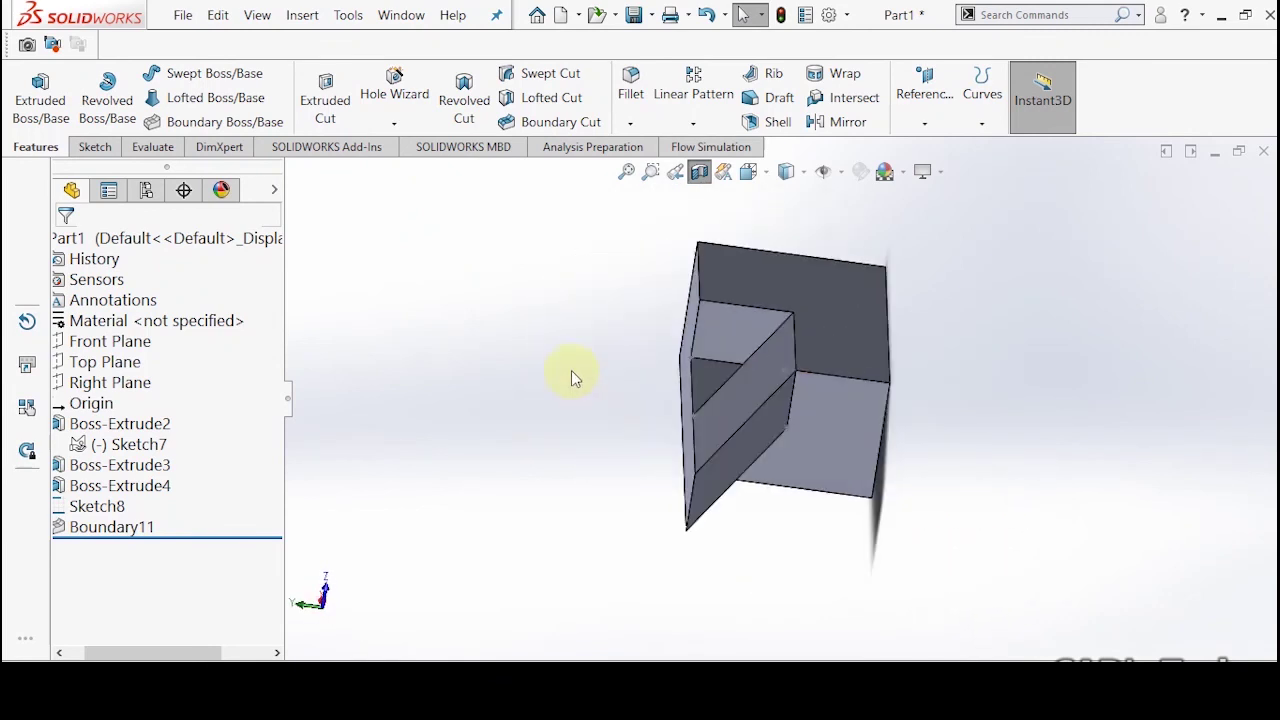